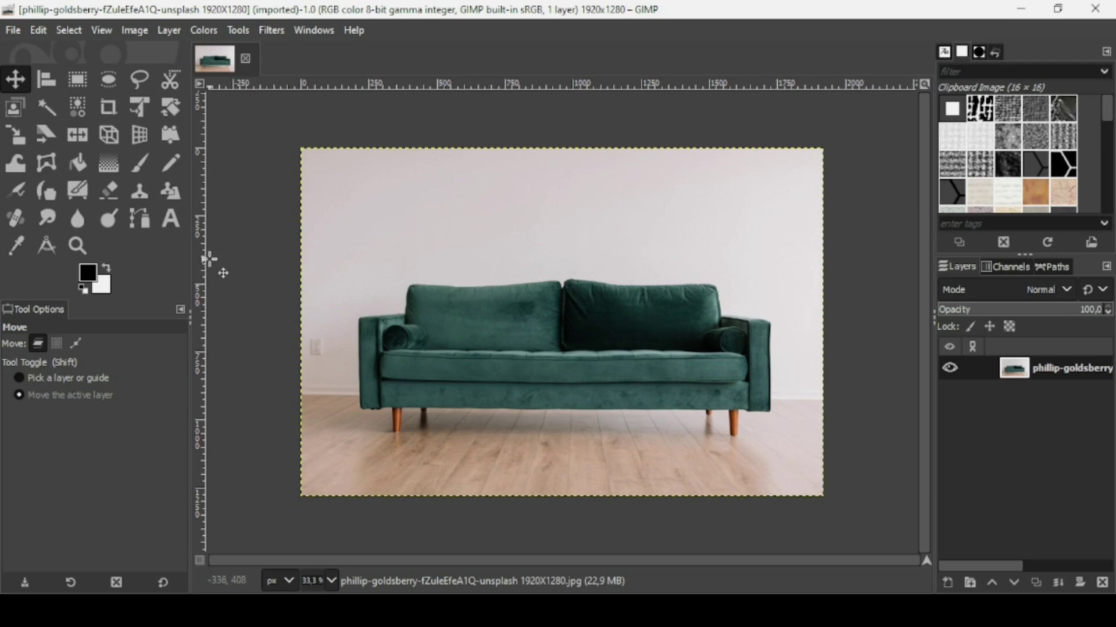
Start a path with the Paths tool midway along the sofa's bottom edge and trace it to the sofa's right end.
left_click(141, 221)
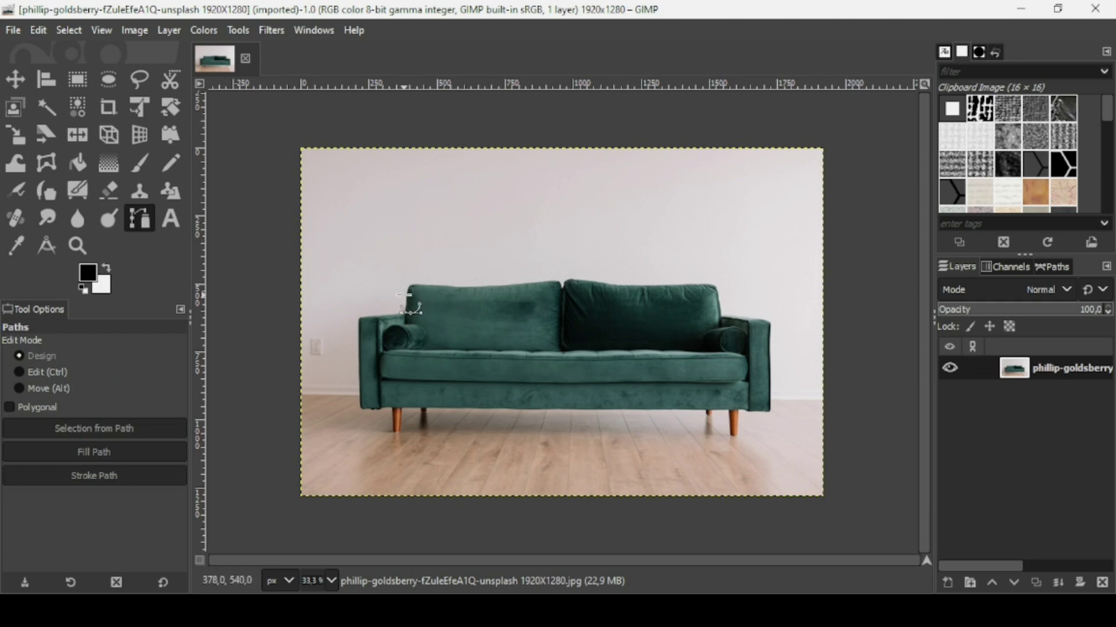
scroll(411, 308, "up", 1)
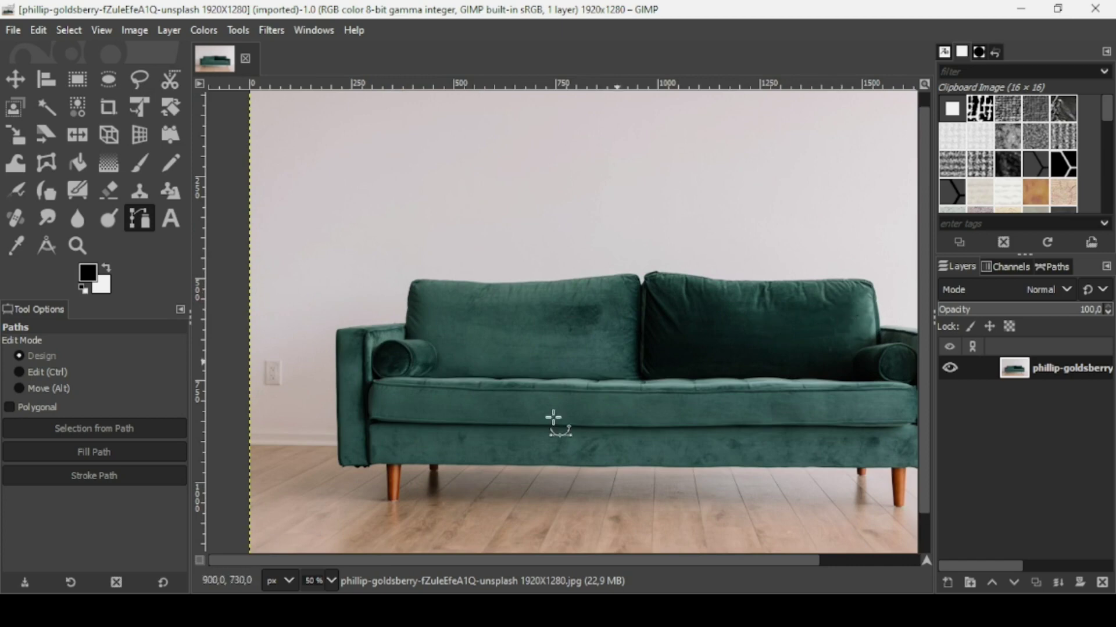
scroll(552, 424, "up", 2)
scroll(552, 424, "down", 1)
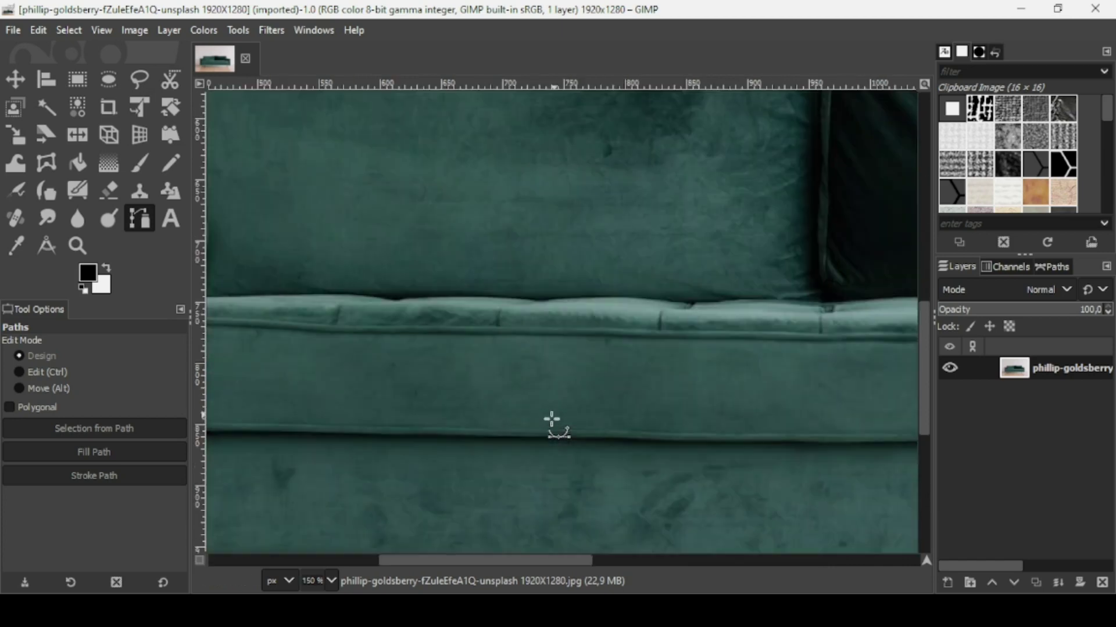
scroll(550, 380, "down", 3)
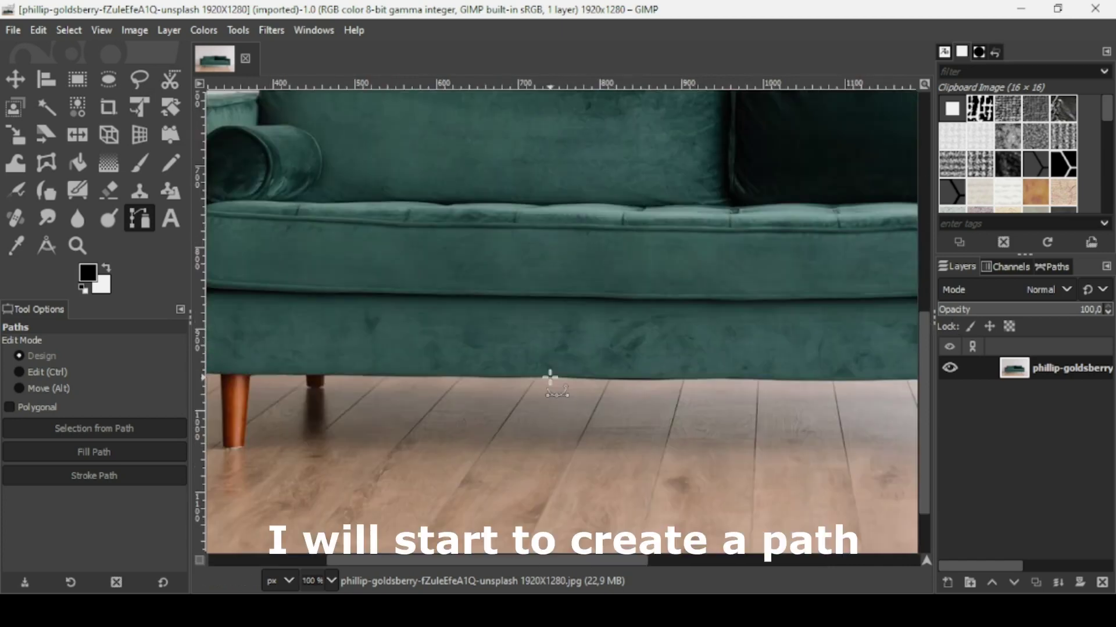
left_click(550, 378)
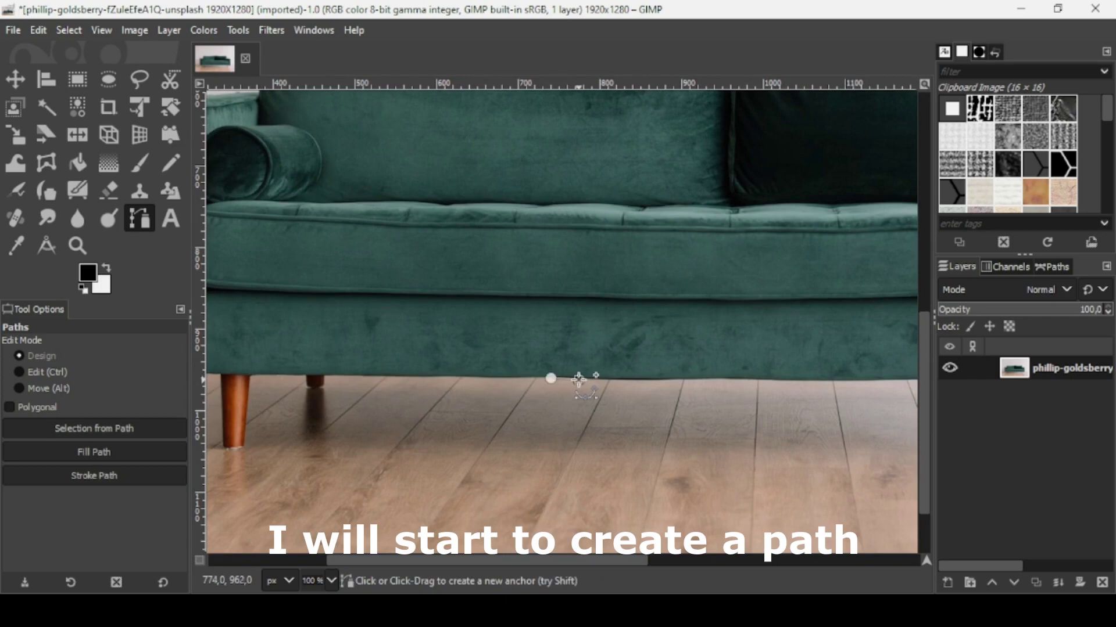
left_click(577, 380)
left_click(668, 381)
left_click(723, 381)
scroll(747, 381, "right", 5)
left_click(472, 381)
left_click(582, 382)
scroll(663, 382, "right", 2)
left_click(635, 381)
left_click(707, 385)
left_click(760, 338)
Continue the path up around the right armrest and along the top edge of the right back cushion.
scroll(755, 261, "up", 2)
left_click(755, 198)
left_click(685, 182)
left_click(617, 179)
scroll(605, 192, "up", 2)
left_click(498, 167)
left_click(360, 164)
left_click(261, 160)
Continue the path across the top of the left back cushion and down around the left armrest.
scroll(261, 175, "left", 5)
left_click(536, 151)
left_click(432, 157)
left_click(377, 162)
scroll(335, 169, "left", 5)
left_click(548, 174)
left_click(491, 170)
left_click(379, 174)
left_click(373, 255)
left_click(296, 261)
left_click(233, 349)
Trace the path along the sofa's bottom edge from the left corner back towards the starting anchor.
scroll(233, 377, "down", 3)
left_click(242, 451)
left_click(302, 448)
left_click(347, 448)
left_click(436, 449)
left_click(525, 450)
left_click(569, 450)
left_click(608, 451)
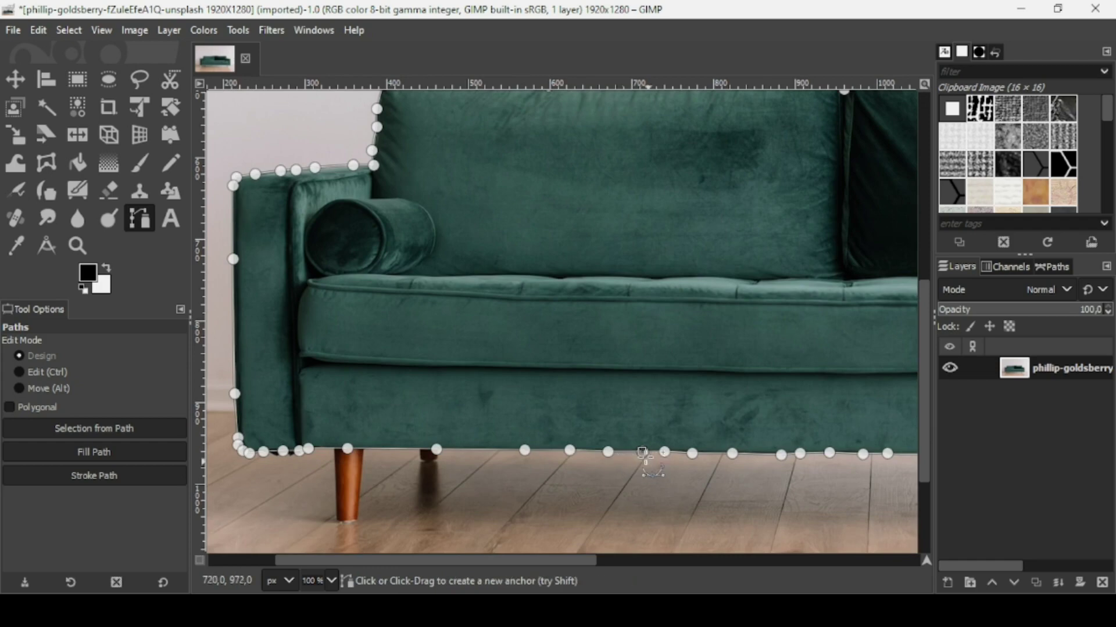
Close the path at its first anchor, turn it into a selection and switch to the Move tool.
key("ctrl")
left_click(664, 452, "ctrl")
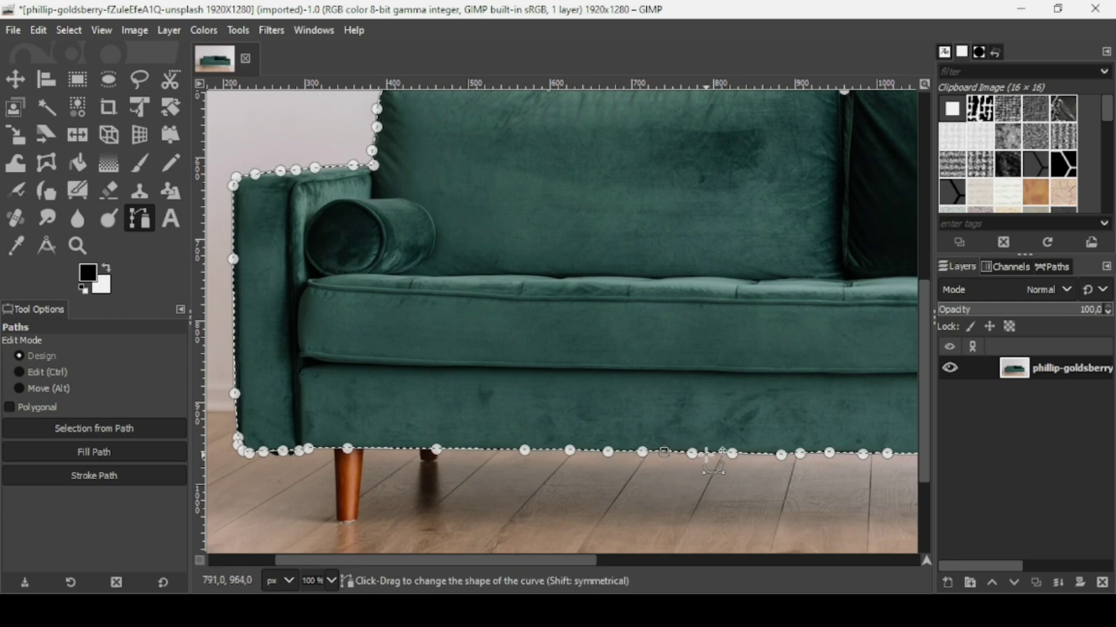
scroll(706, 456, "down", 1)
scroll(706, 456, "down", 2)
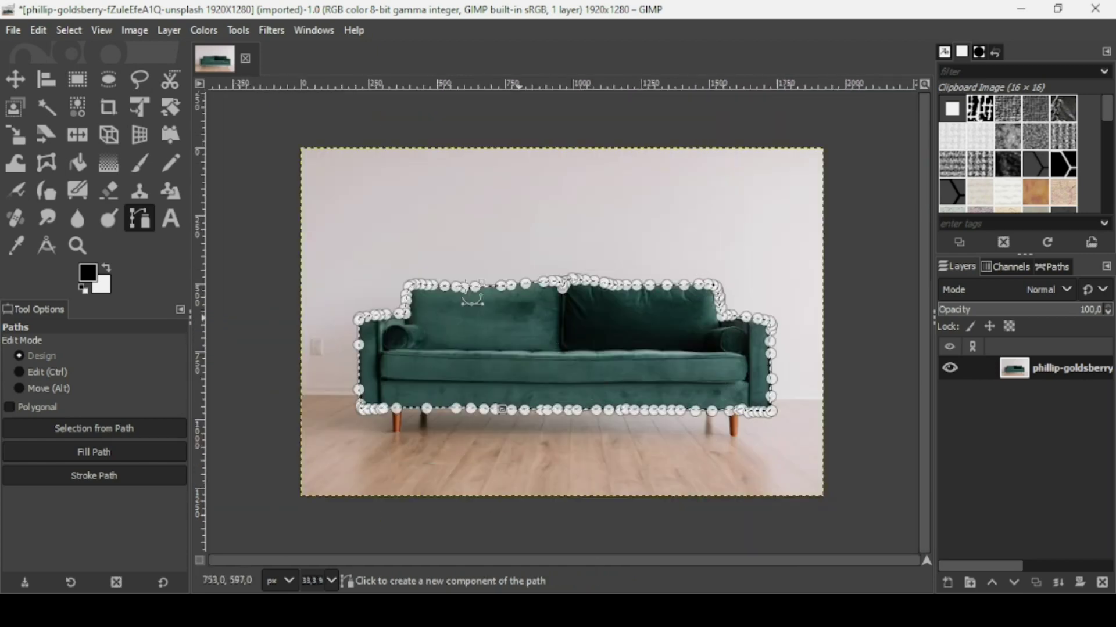
left_click(16, 82)
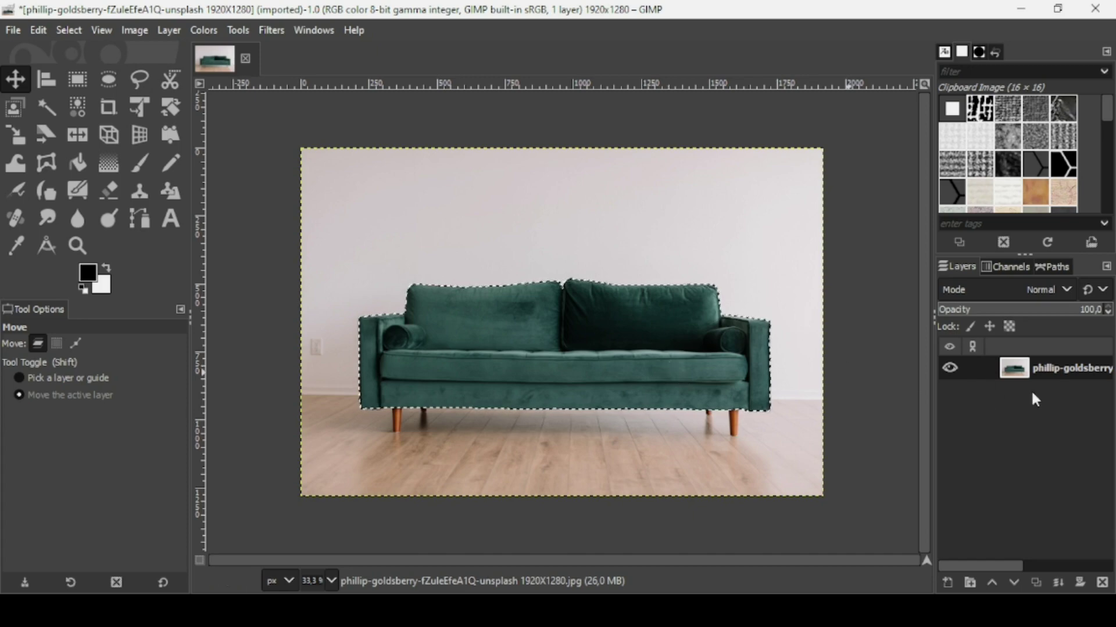
Duplicate the sofa photo layer twice and rename the bottom layer as hue.
left_click(1037, 584)
left_click(1037, 584)
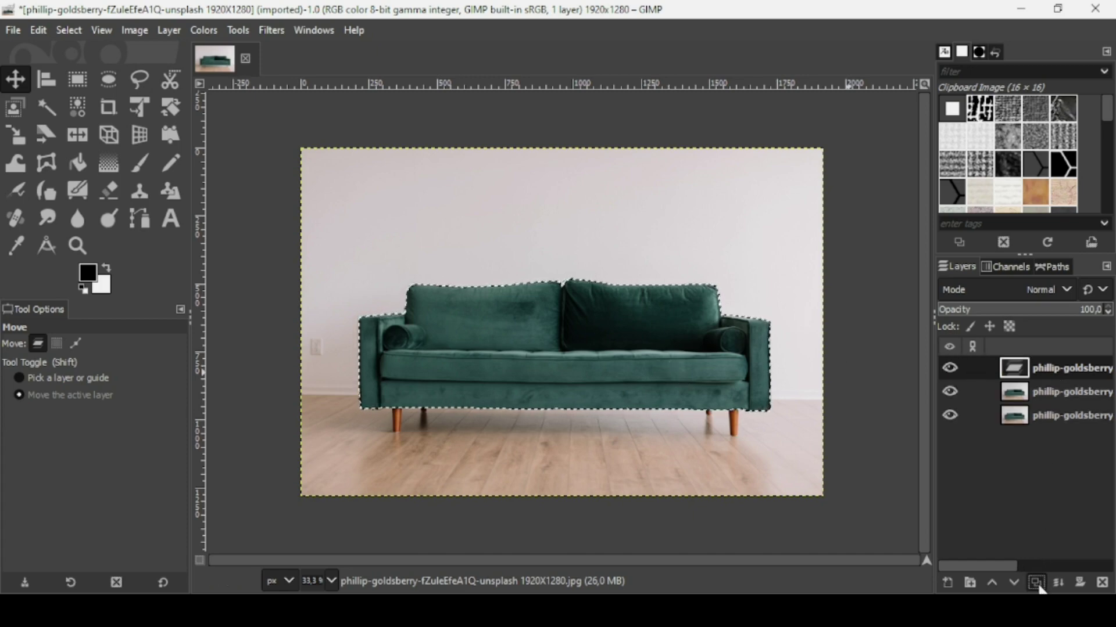
left_click(1054, 414)
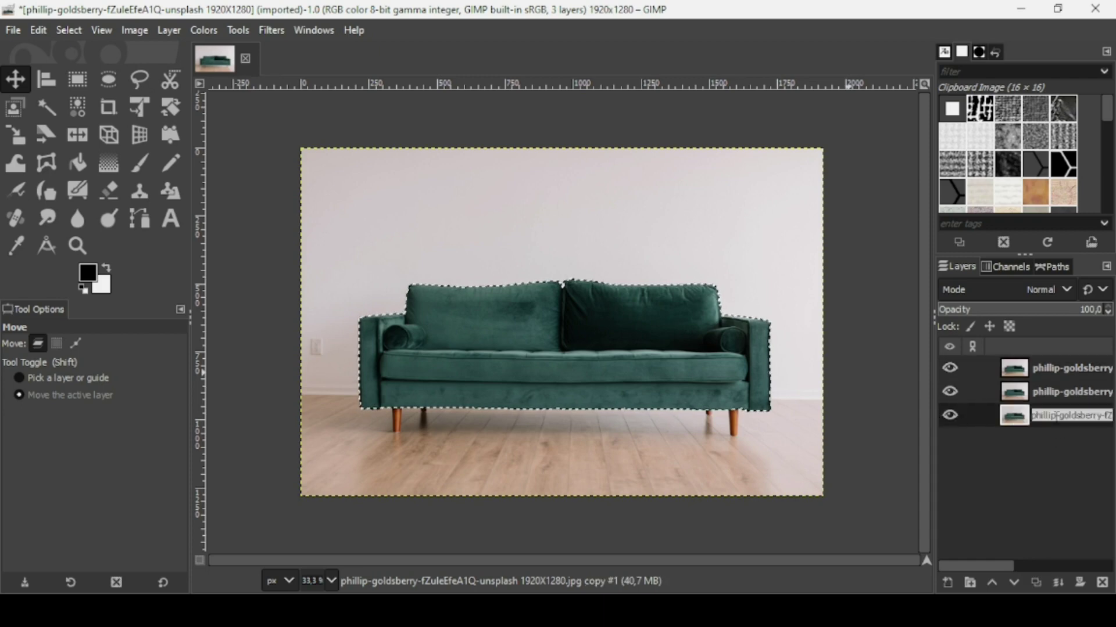
key("e")
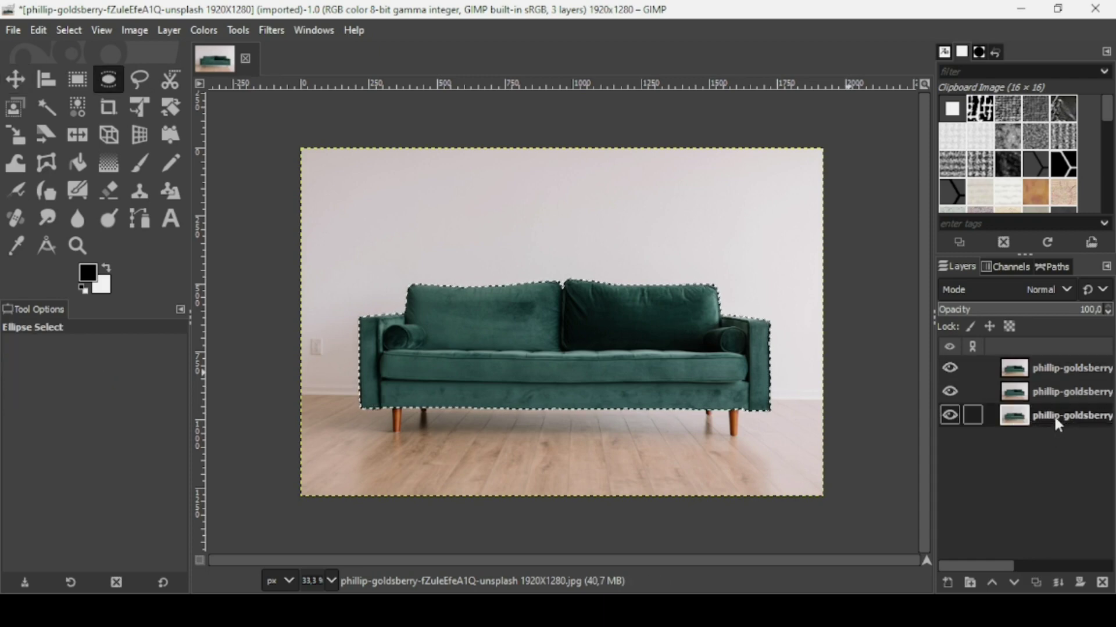
double_click(1054, 414)
key("ctrl+a")
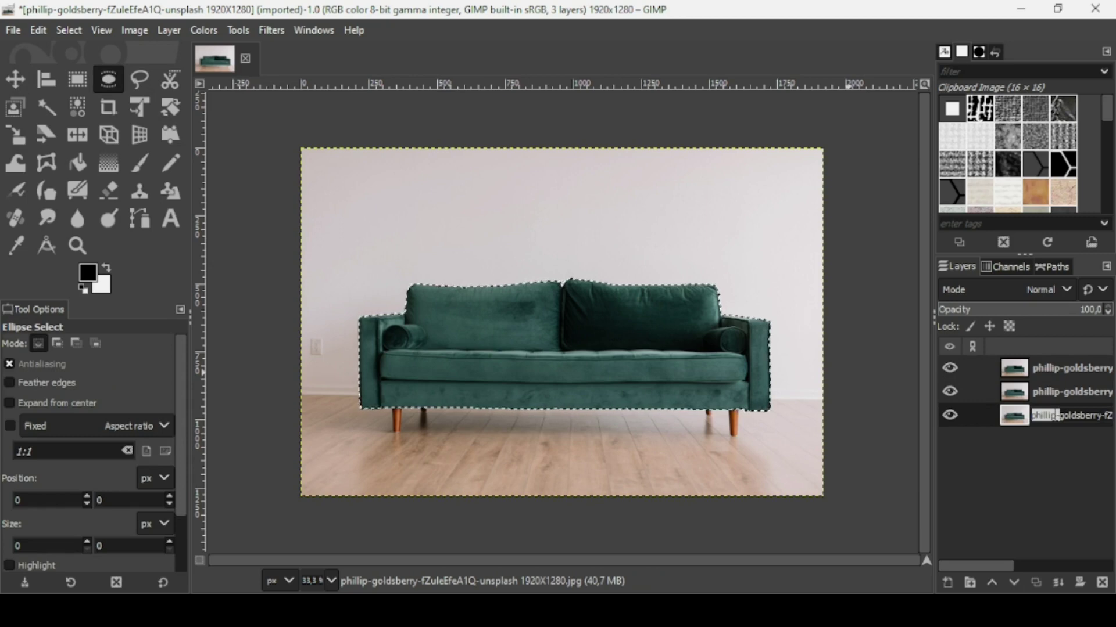
type("hue")
key("Return")
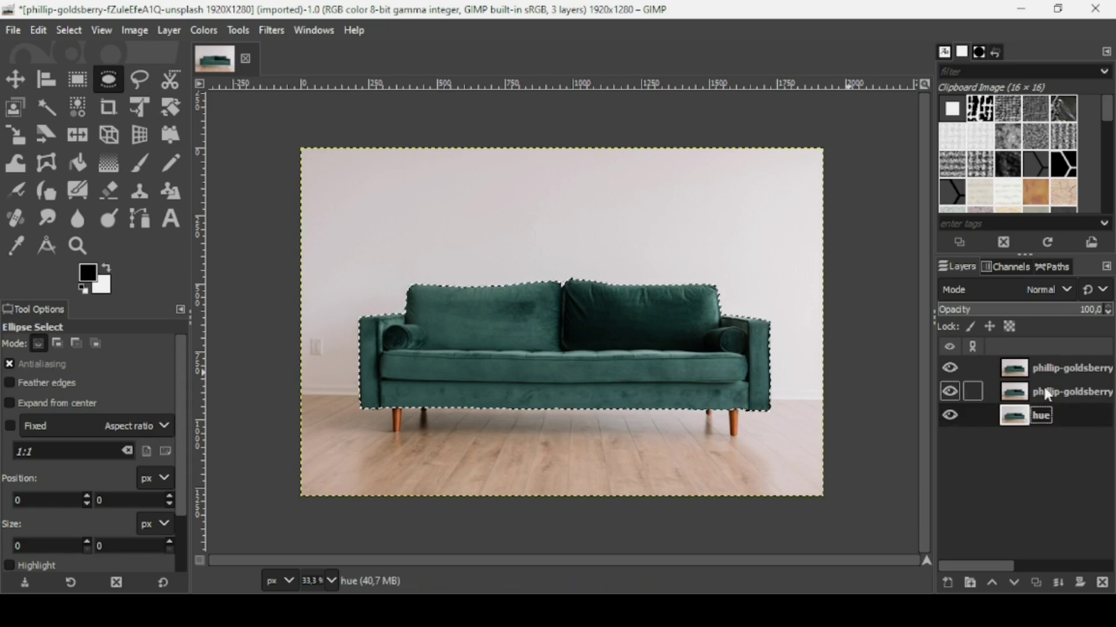
Rename the middle layer as colorize.
left_click(1048, 395)
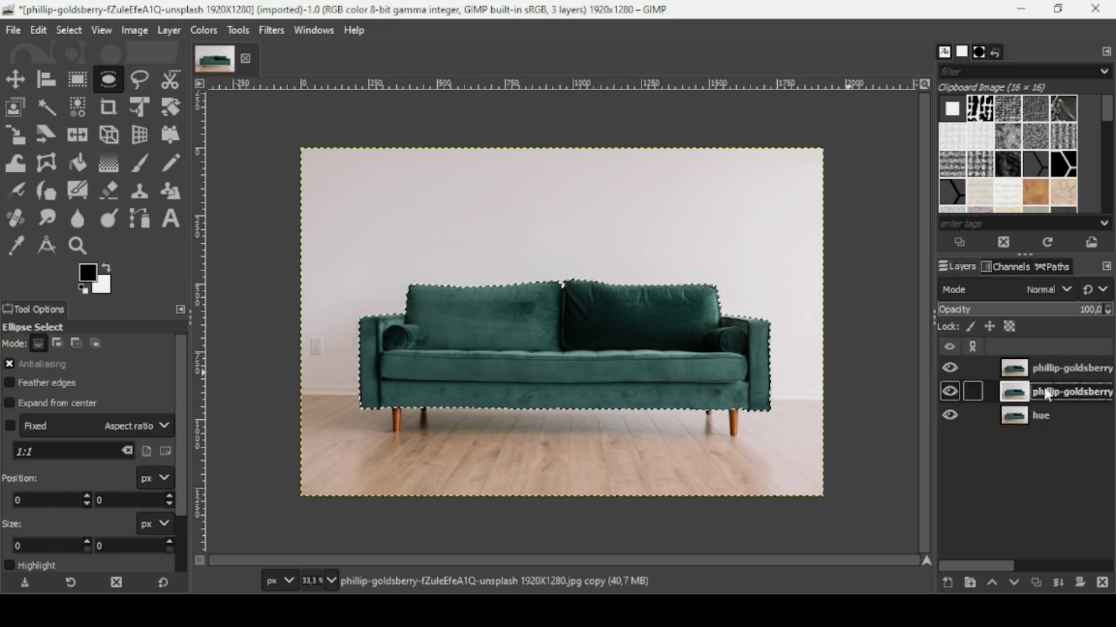
double_click(1047, 395)
key("ctrl+a")
type("colorize")
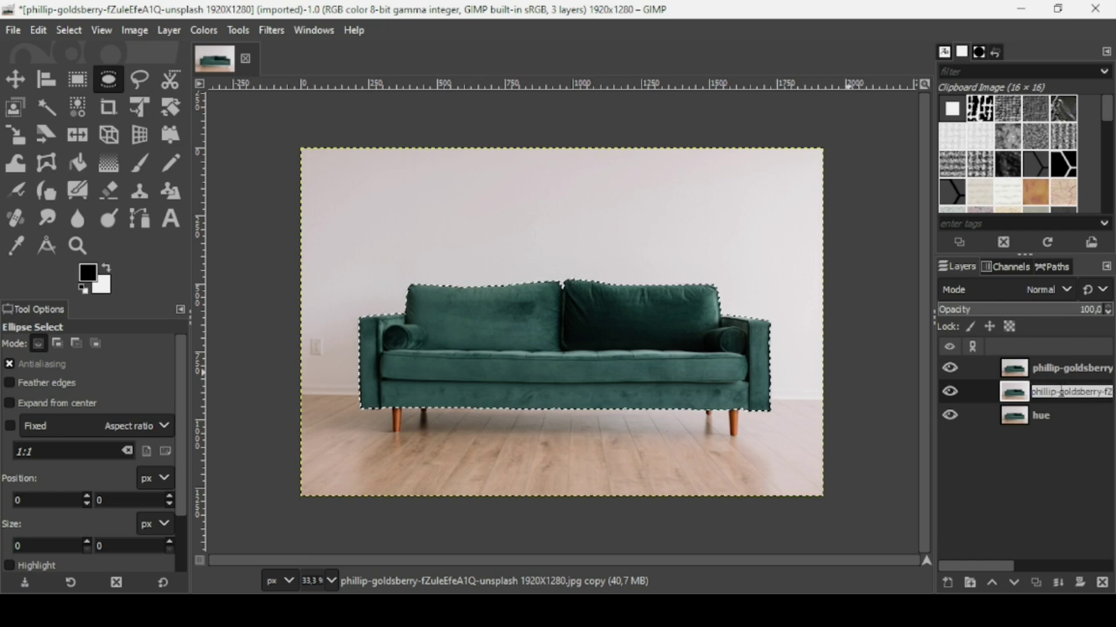
key("Return")
Rename the top layer as layers.
left_click(1056, 368)
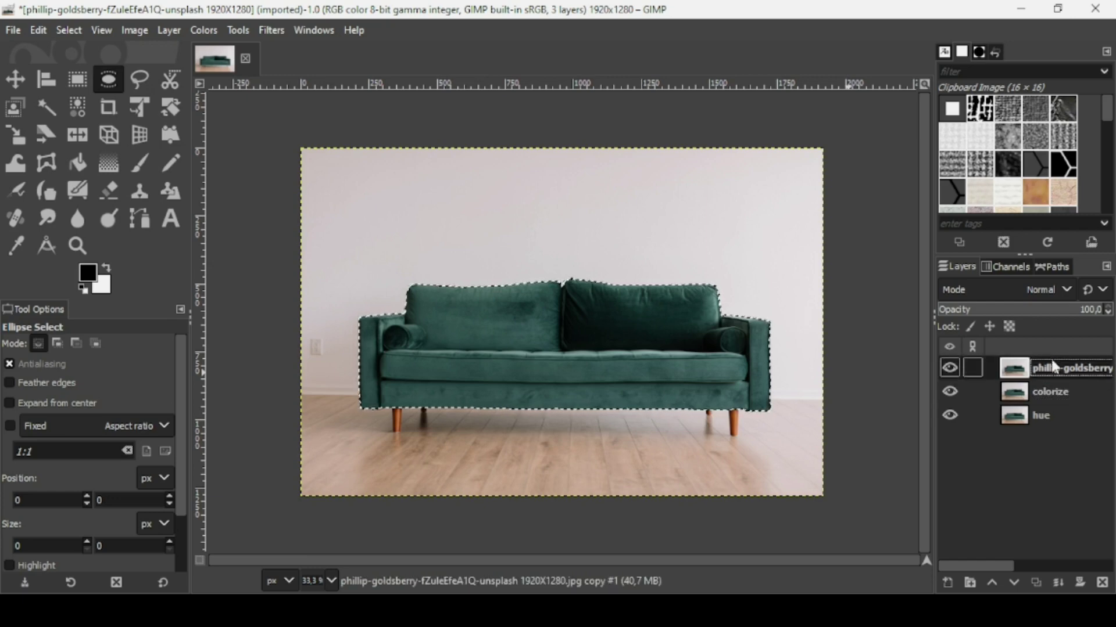
double_click(1056, 368)
type("la")
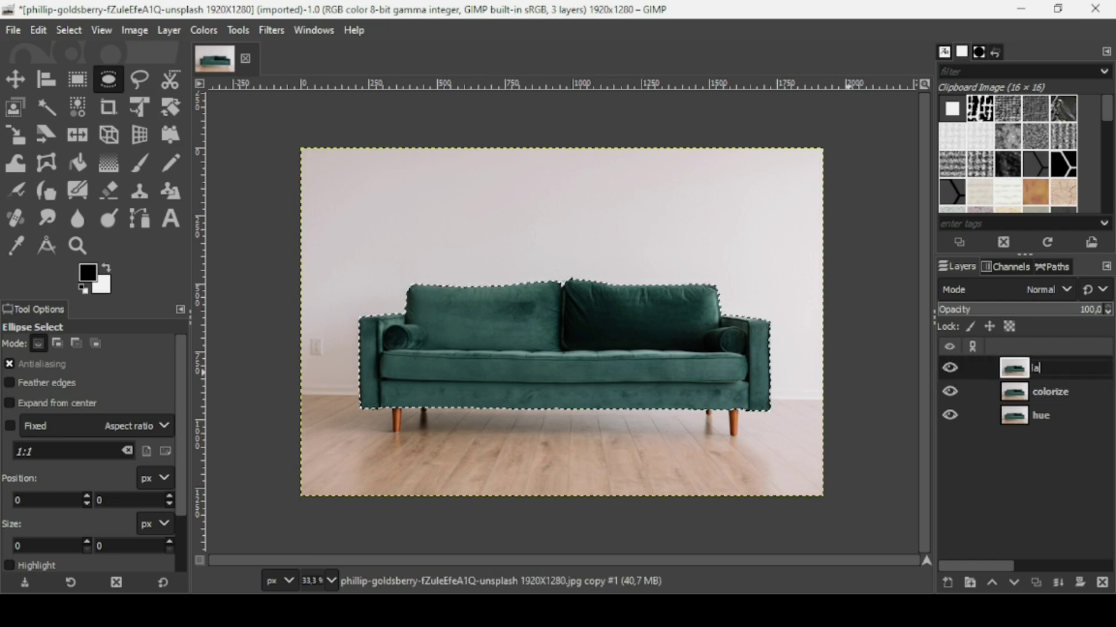
type("yers")
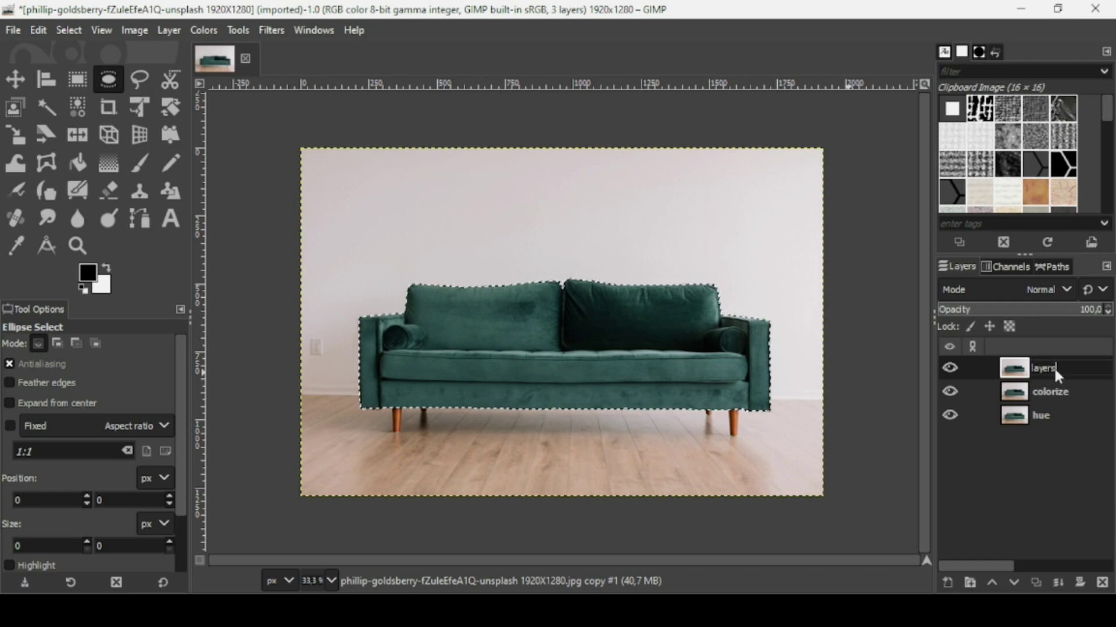
key("Return")
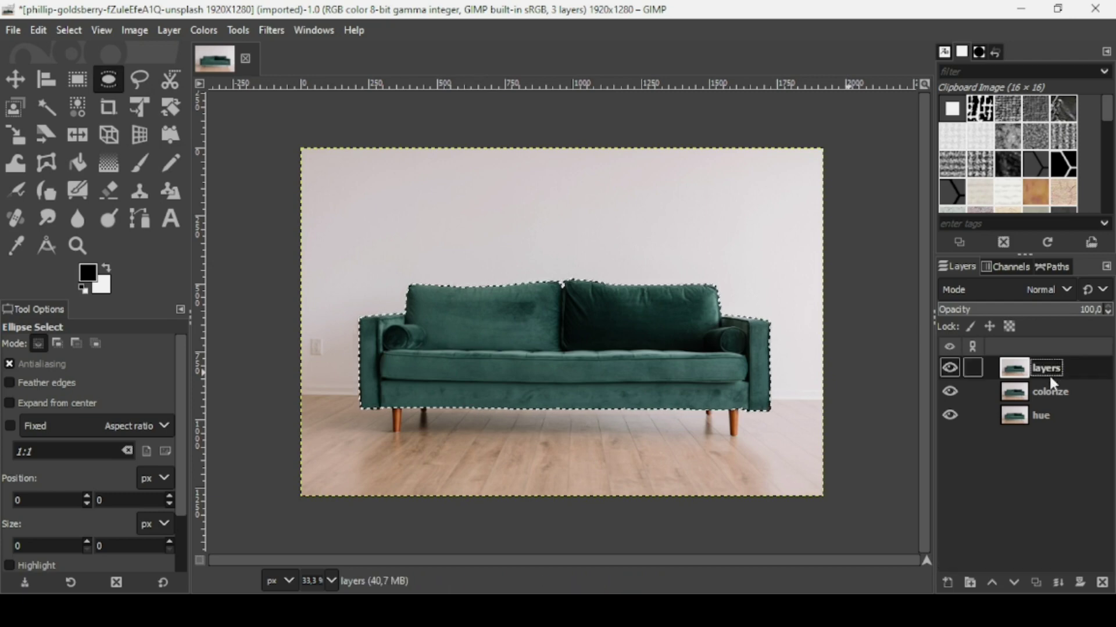
Hide the layers and colorize layers, and make the hue layer active.
left_click(947, 368)
left_click(946, 389)
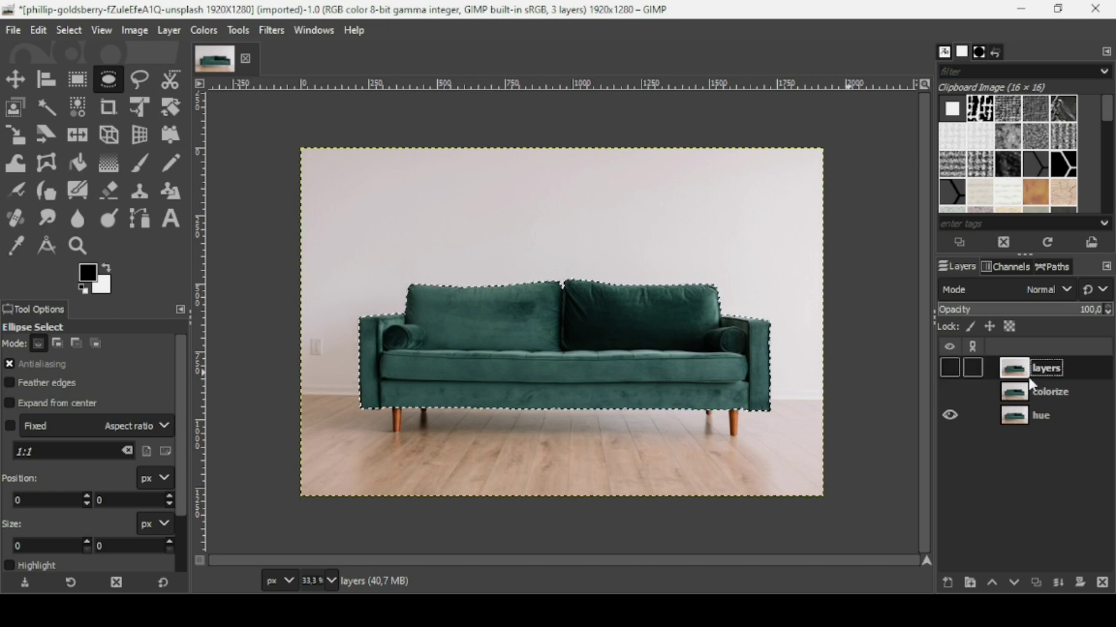
left_click(1022, 422)
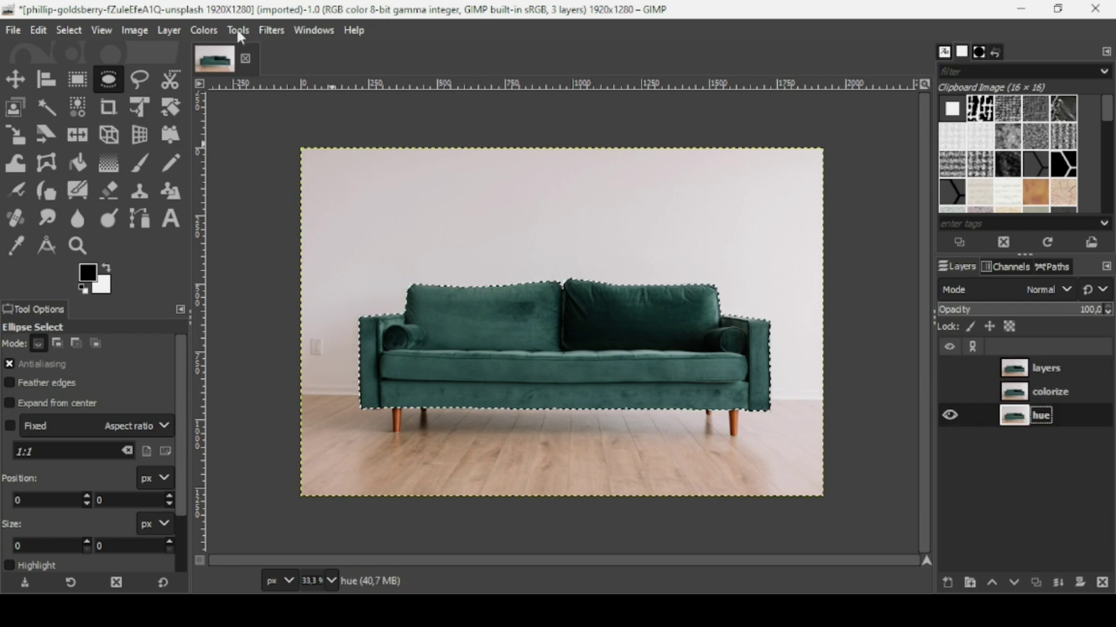
Duplicate the hue layer and open the Hue-Saturation adjustment for the copy.
left_click(200, 31)
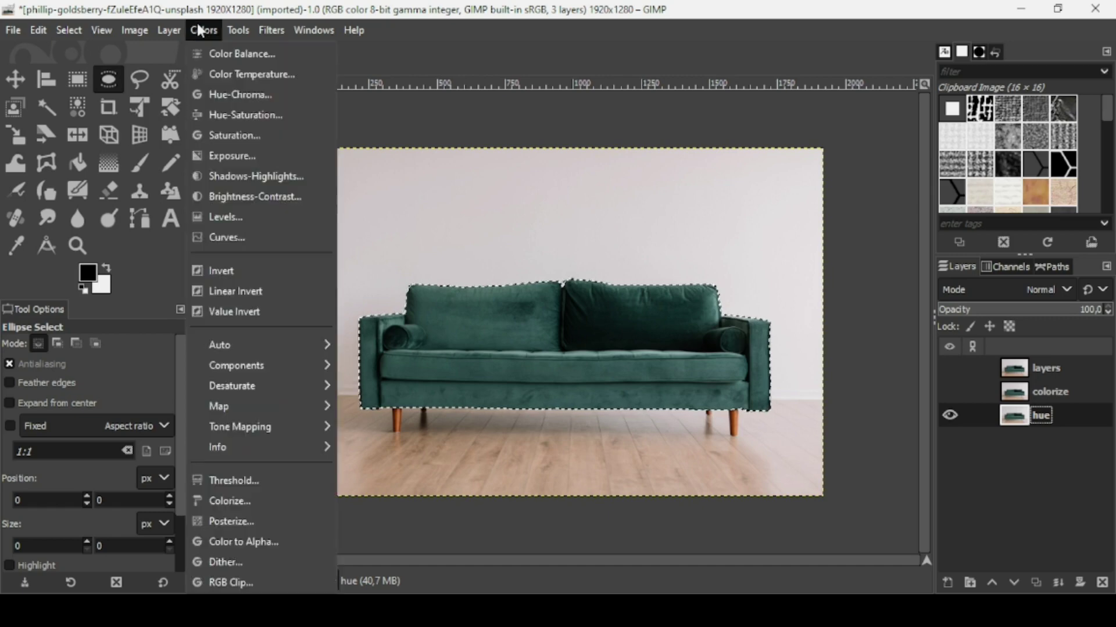
key("Escape")
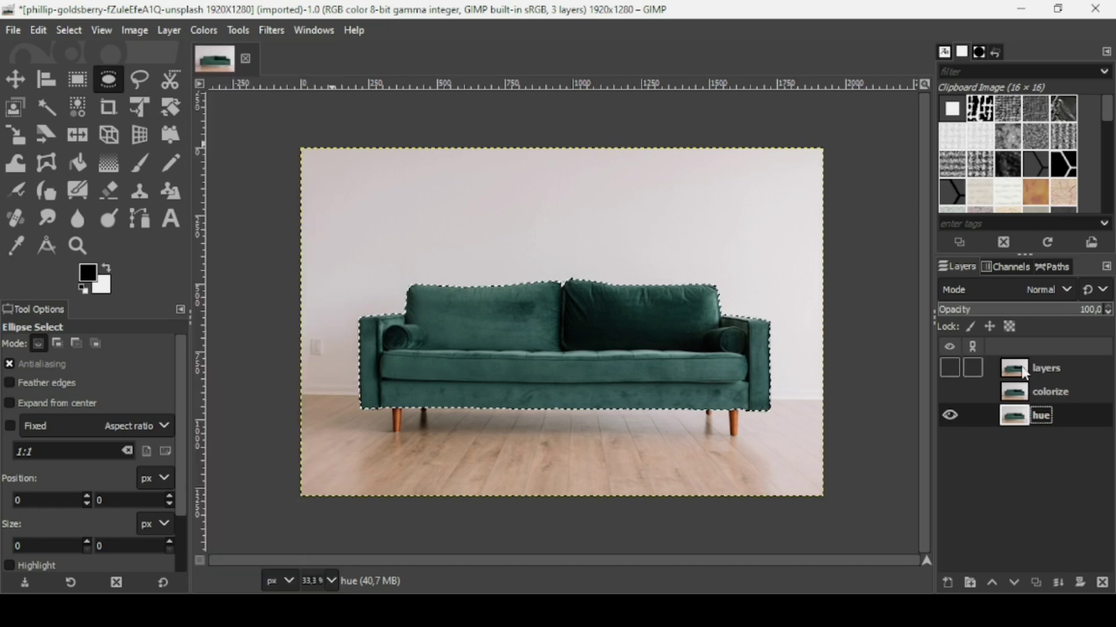
left_click(1034, 582)
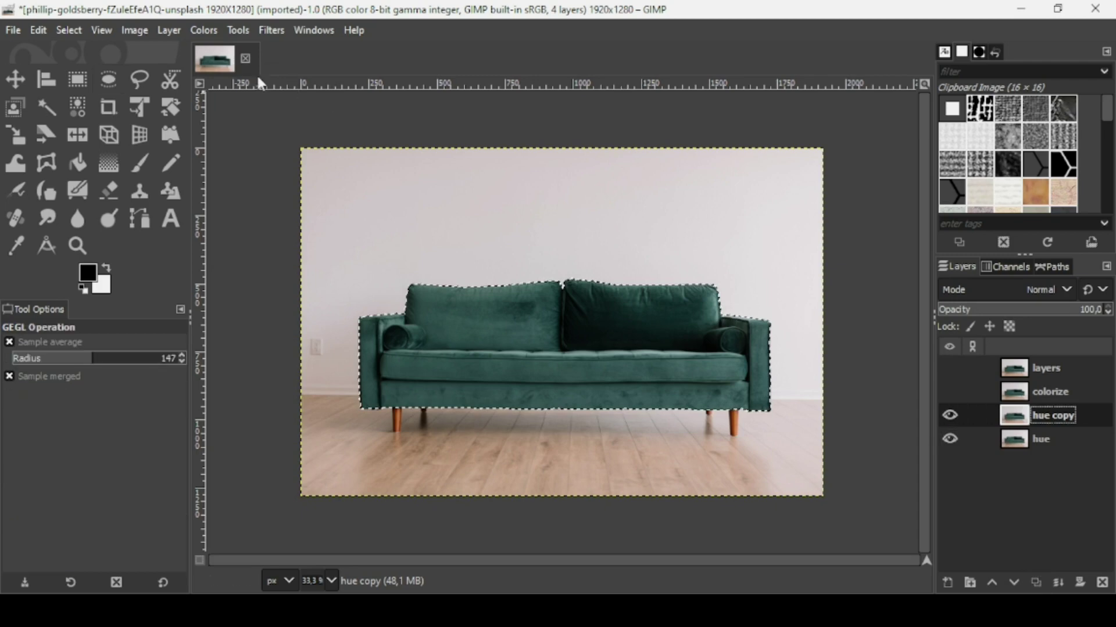
left_click(203, 33)
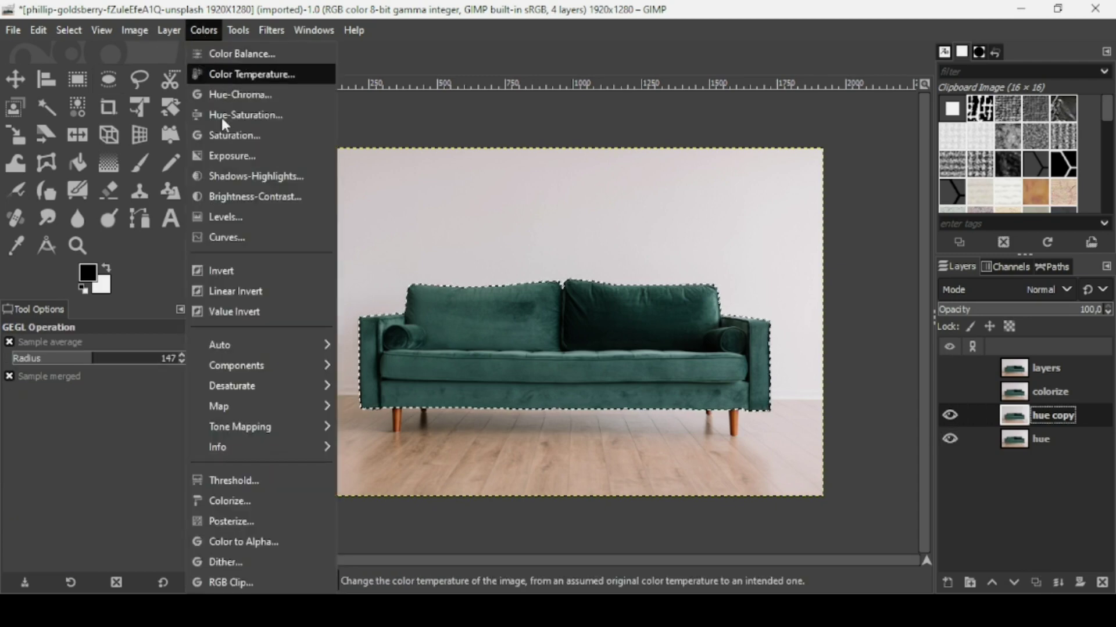
left_click(221, 116)
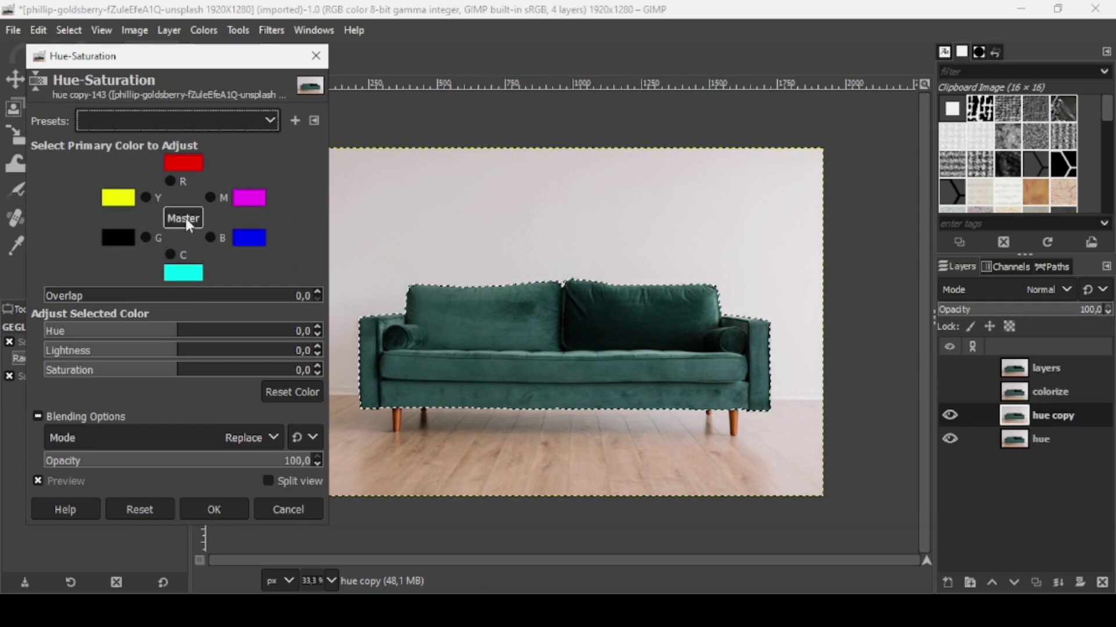
Try a Master adjustment with hue 68, lightness 32.9 and saturation 73.8 on the sofa, and reset all values.
left_click(170, 180)
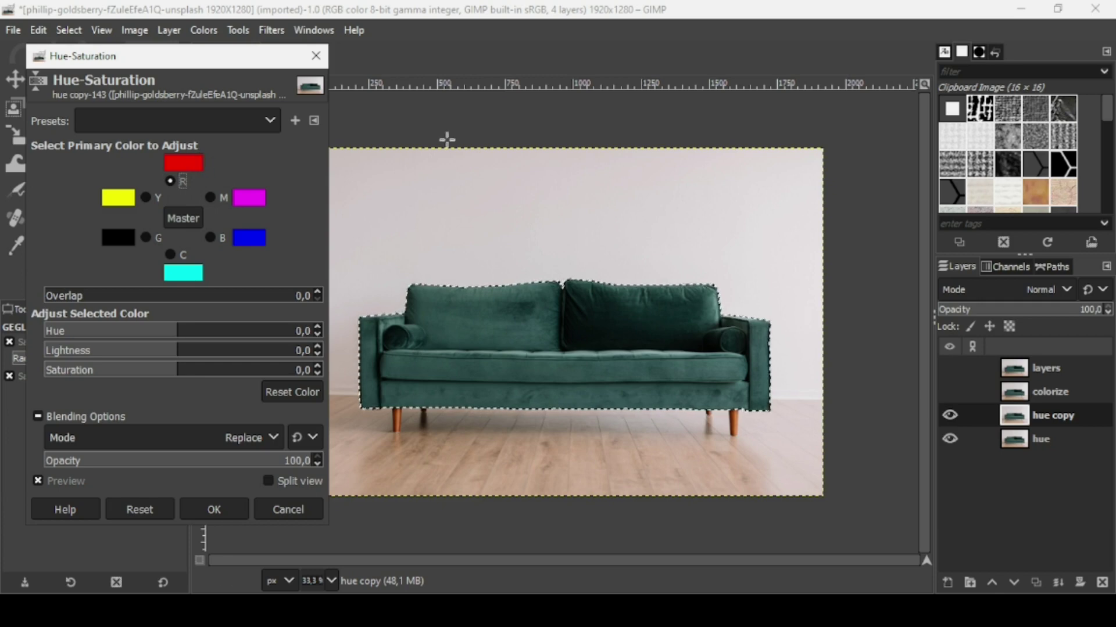
left_click(185, 222)
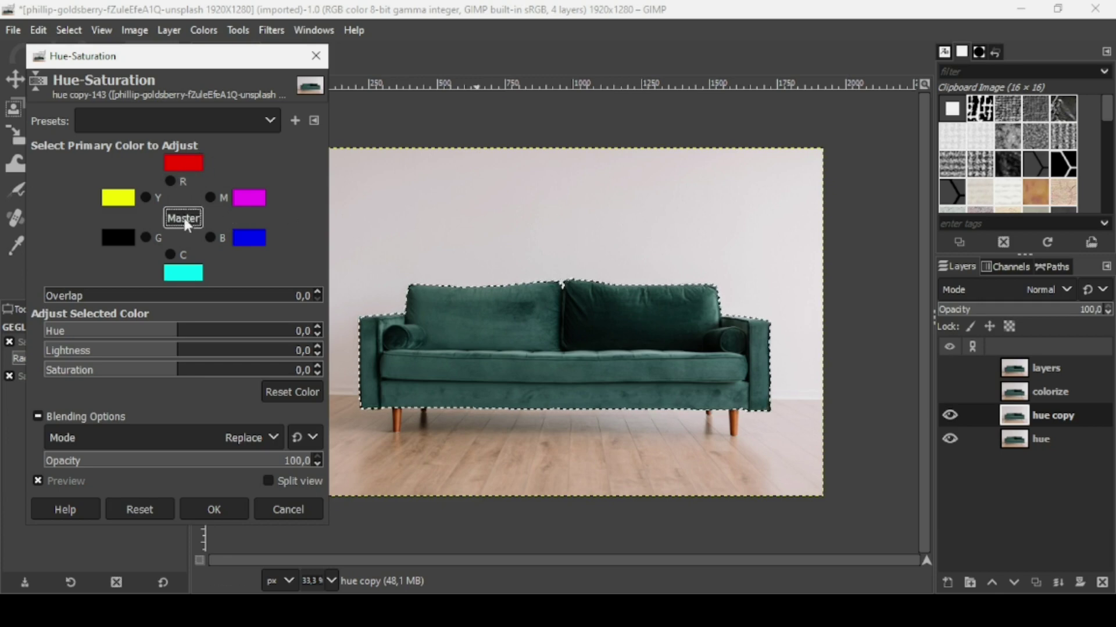
left_click(112, 335)
left_click(229, 332)
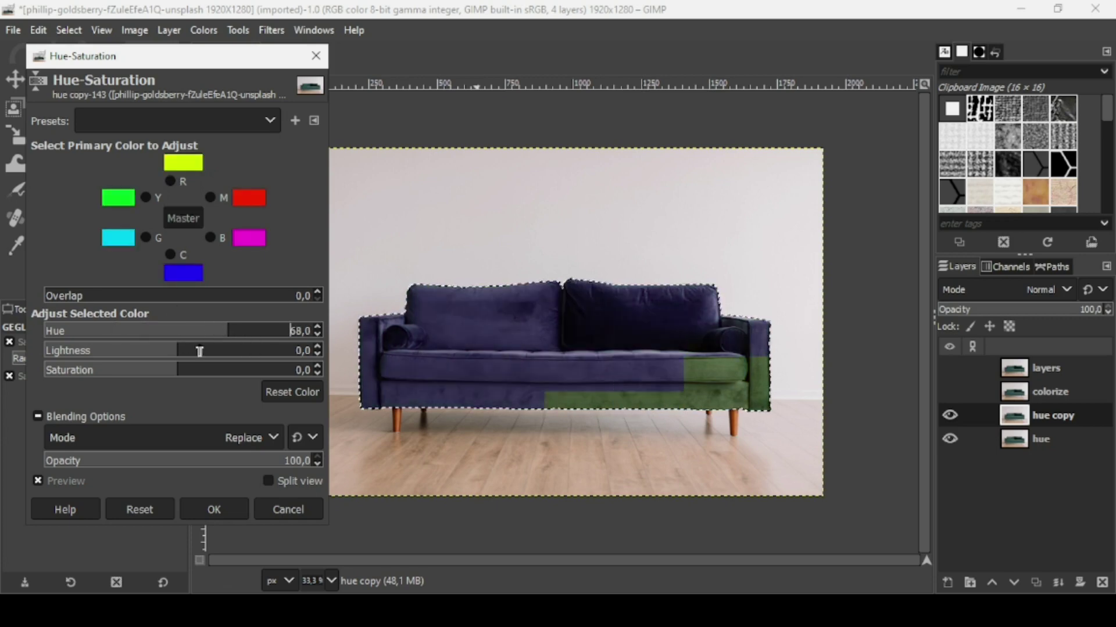
left_click(259, 351)
left_click_drag(107, 352, 278, 368)
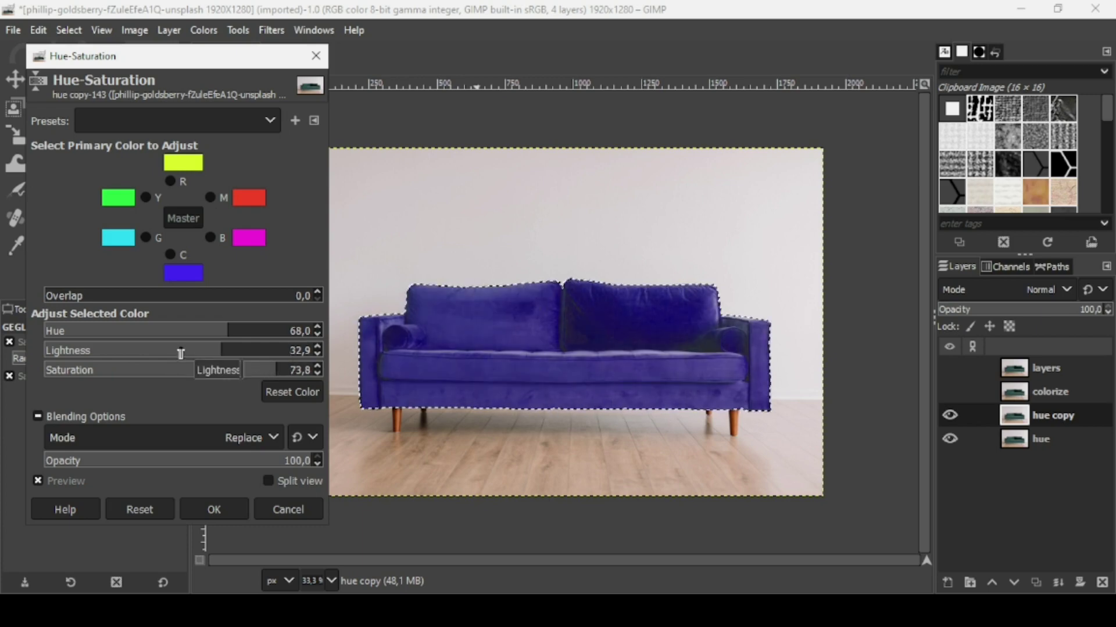
left_click(145, 501)
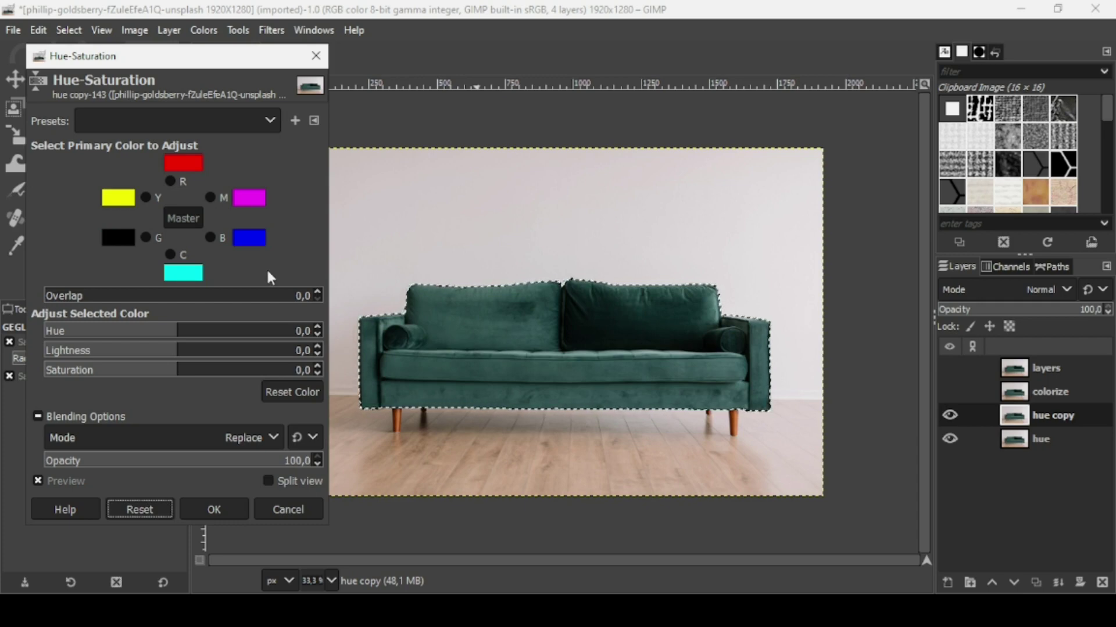
Shift the hue of the sofa's cyan tones to 80.1 and apply the Hue-Saturation adjustment to the hue copy layer.
left_click(171, 255)
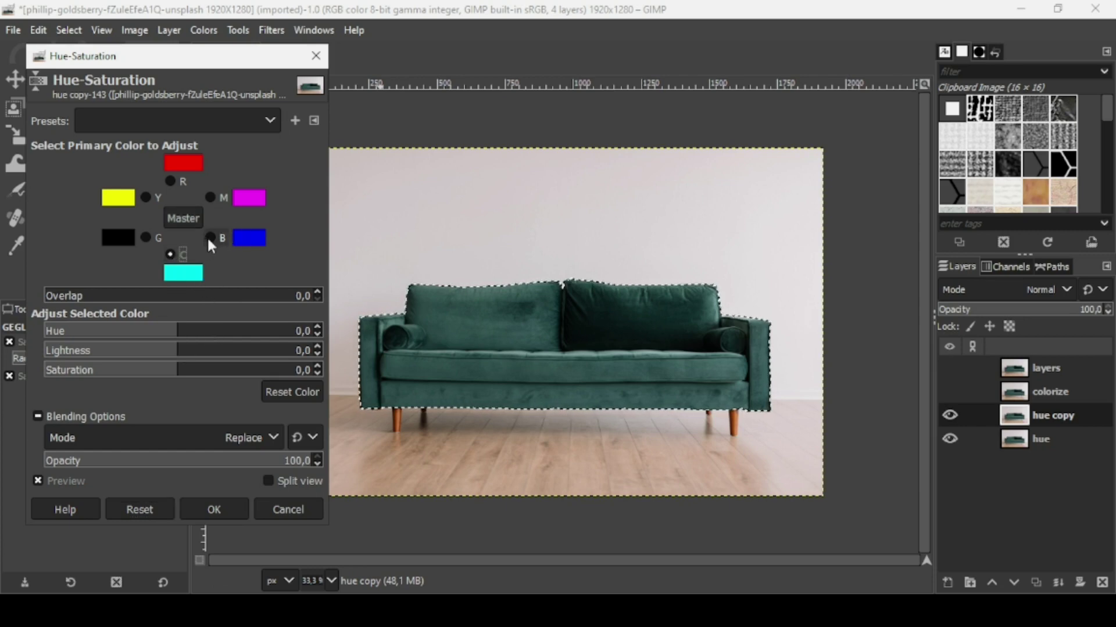
left_click_drag(214, 342, 180, 330)
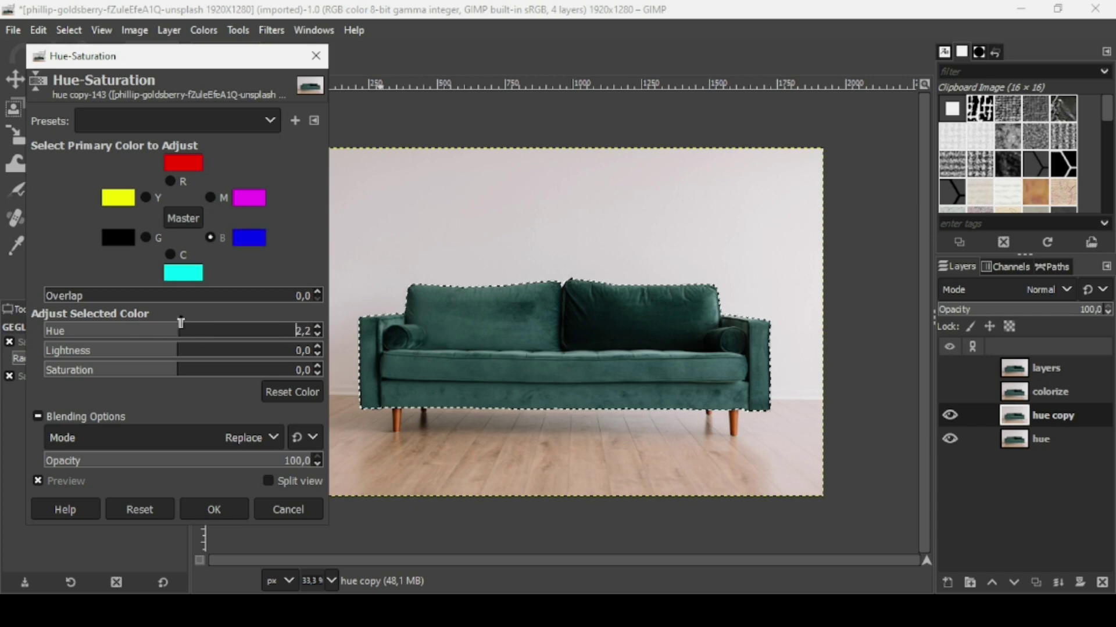
left_click(174, 254)
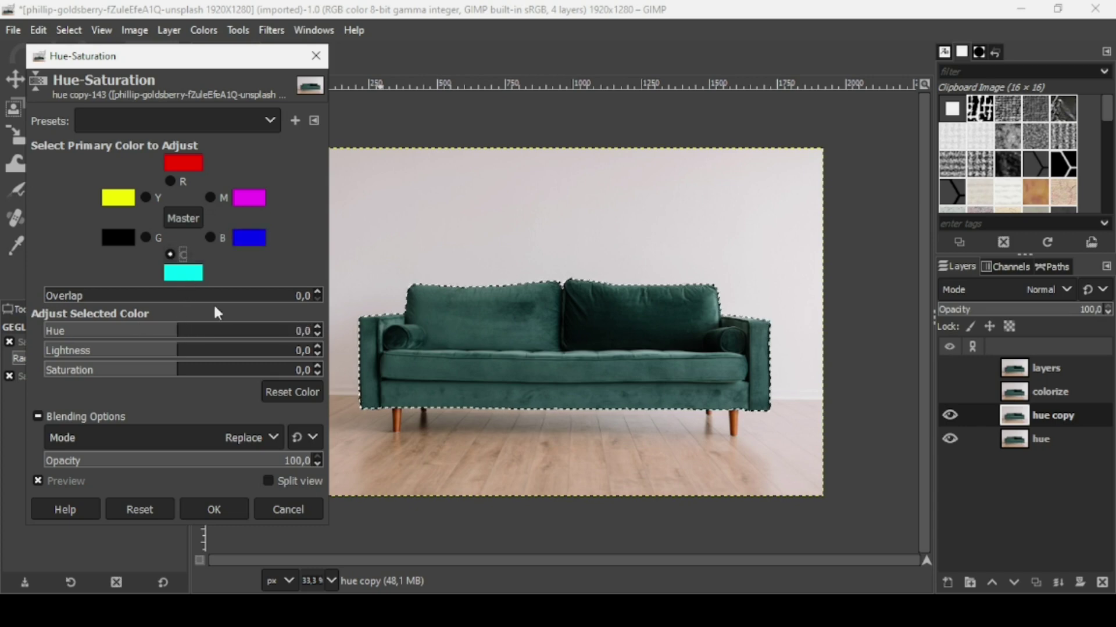
left_click_drag(238, 331, 181, 335)
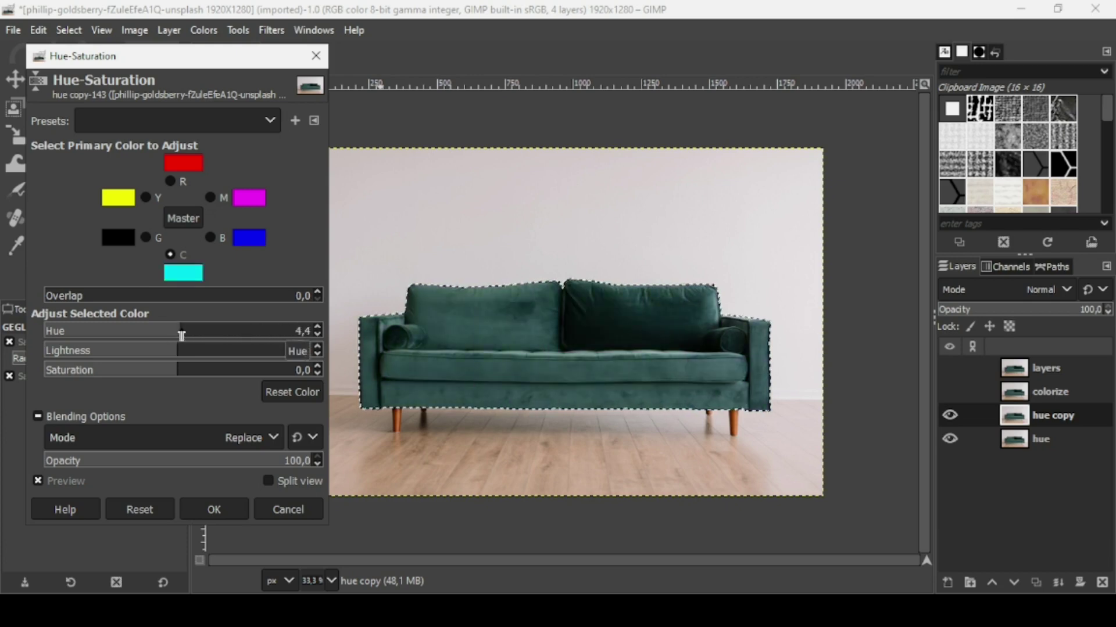
left_click(238, 338)
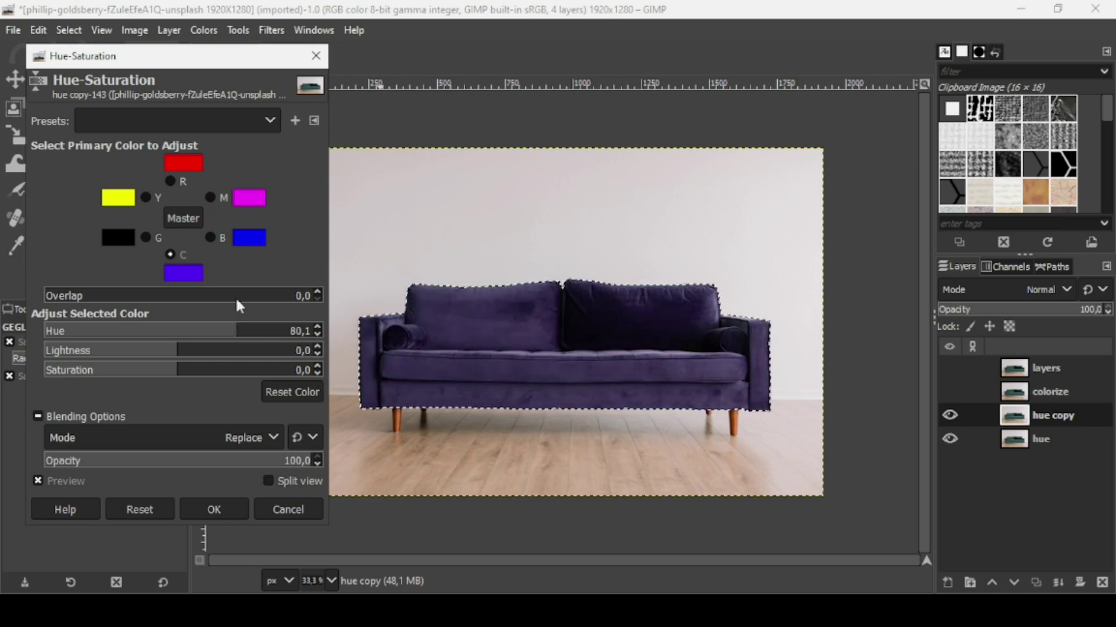
left_click(227, 510)
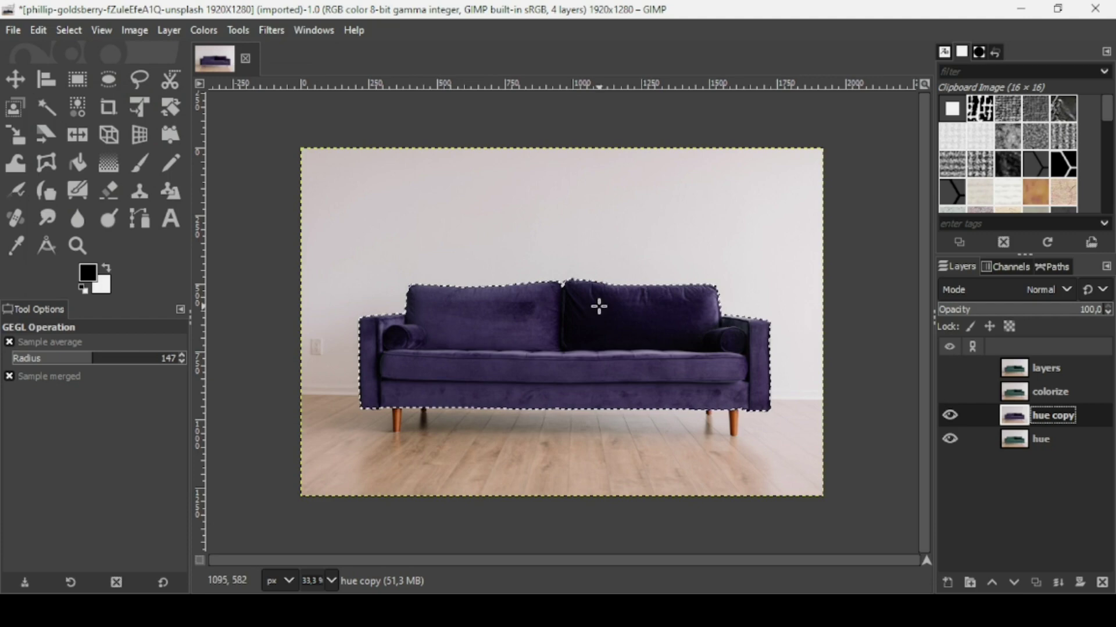
Show and activate the colorize layer, and open the Colorize adjustment for it.
left_click(950, 393)
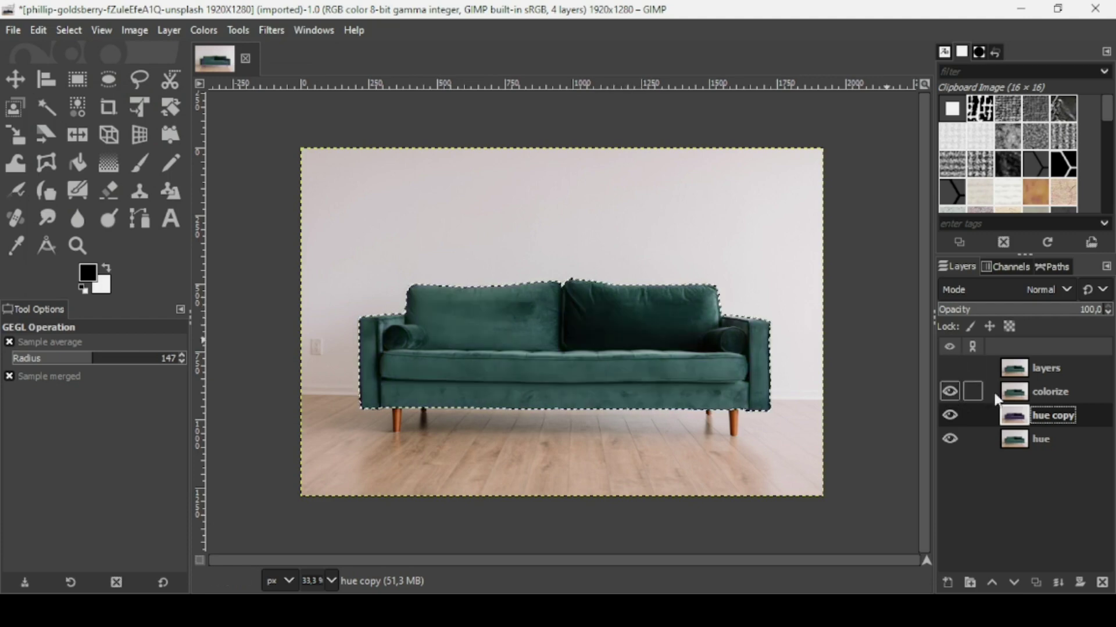
left_click(1009, 396)
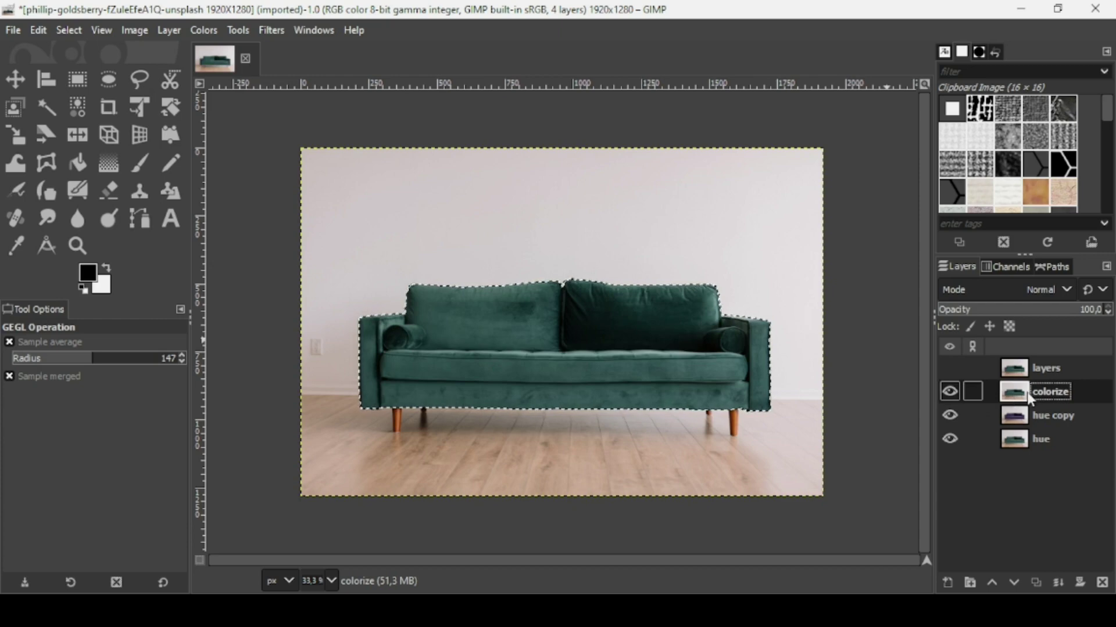
left_click(204, 30)
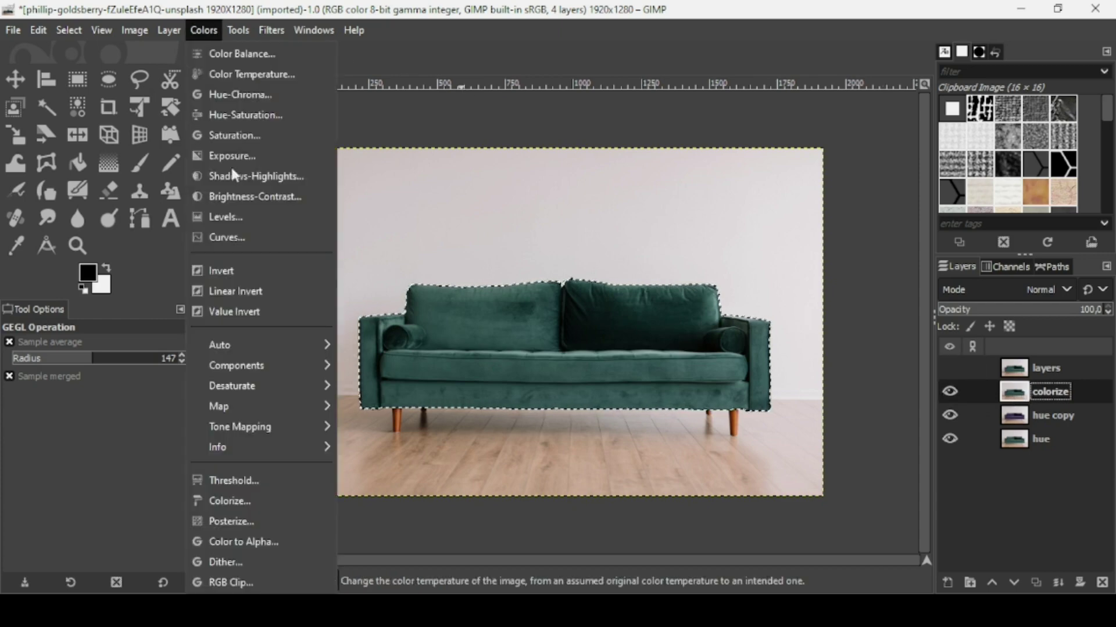
left_click(243, 499)
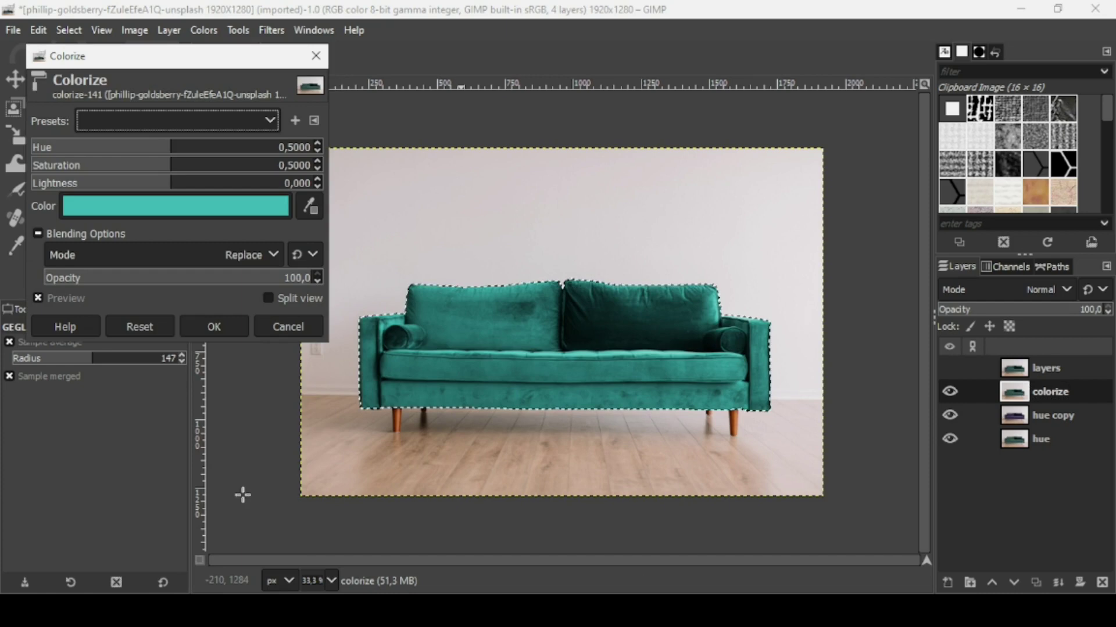
Try Colorize with hue 0.2820, saturation 0.7471 and lightness 0, and sample a color from the sofa.
left_click(201, 152)
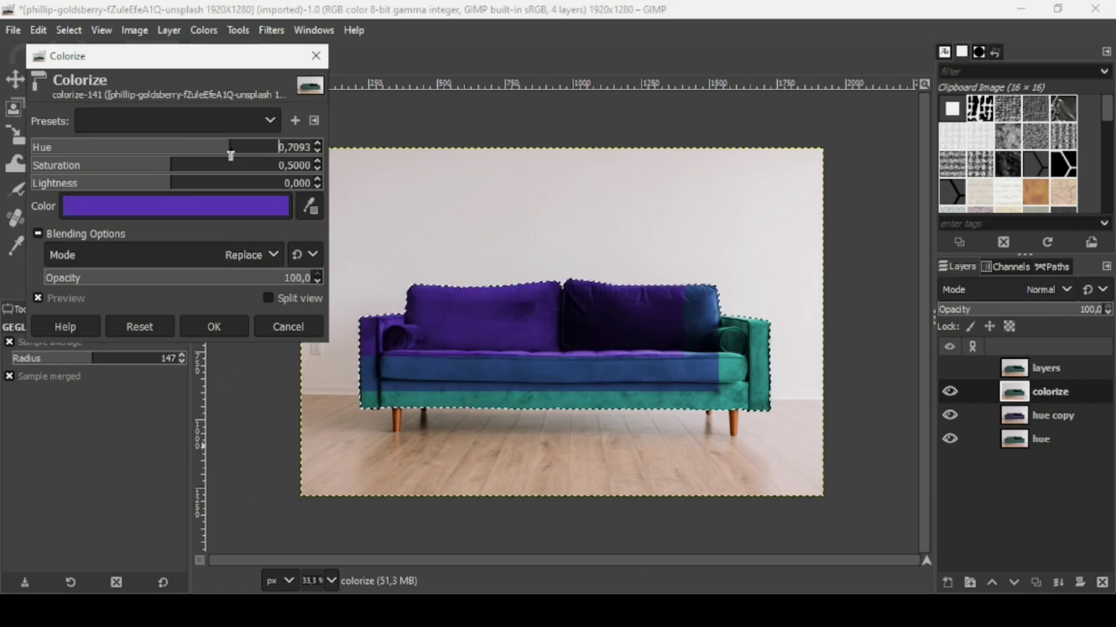
left_click_drag(231, 155, 113, 150)
left_click_drag(231, 169, 240, 165)
left_click(222, 188)
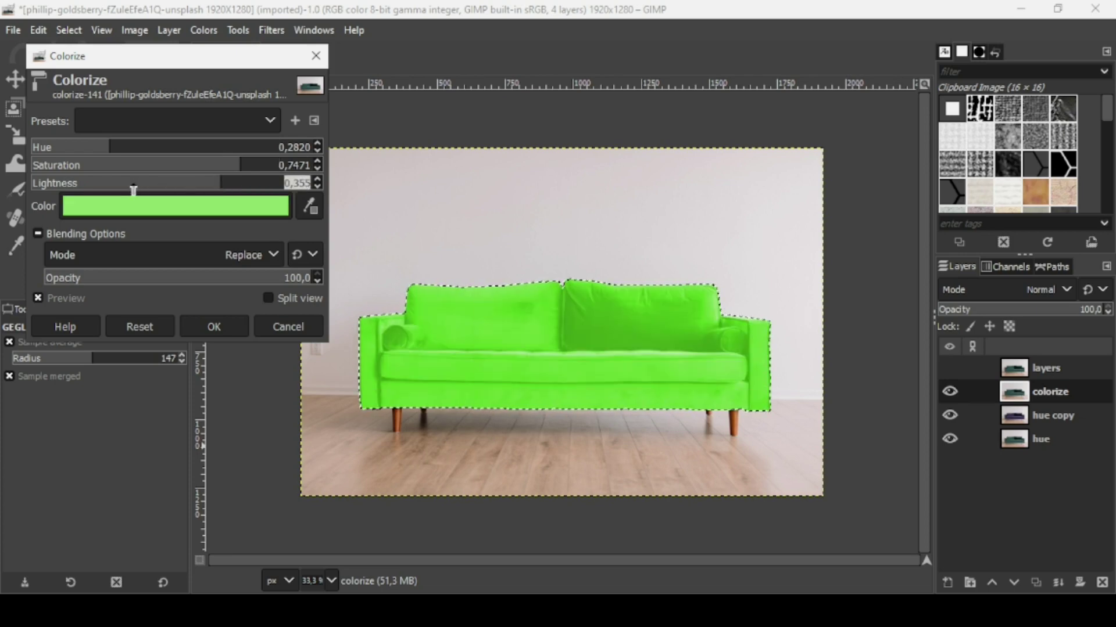
left_click_drag(125, 187, 174, 184)
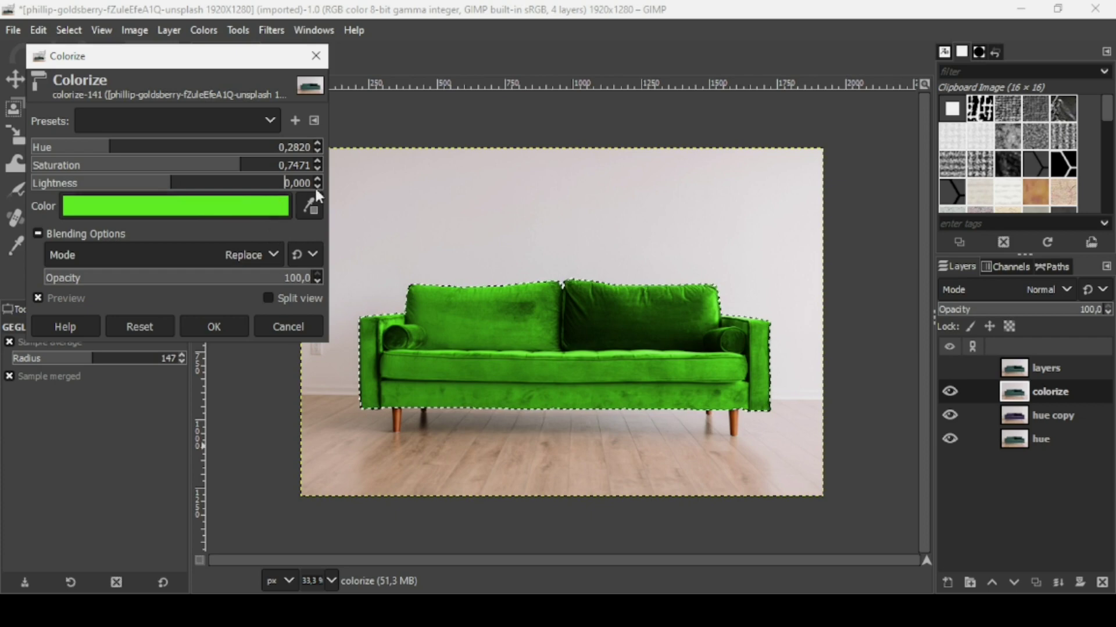
left_click(311, 205)
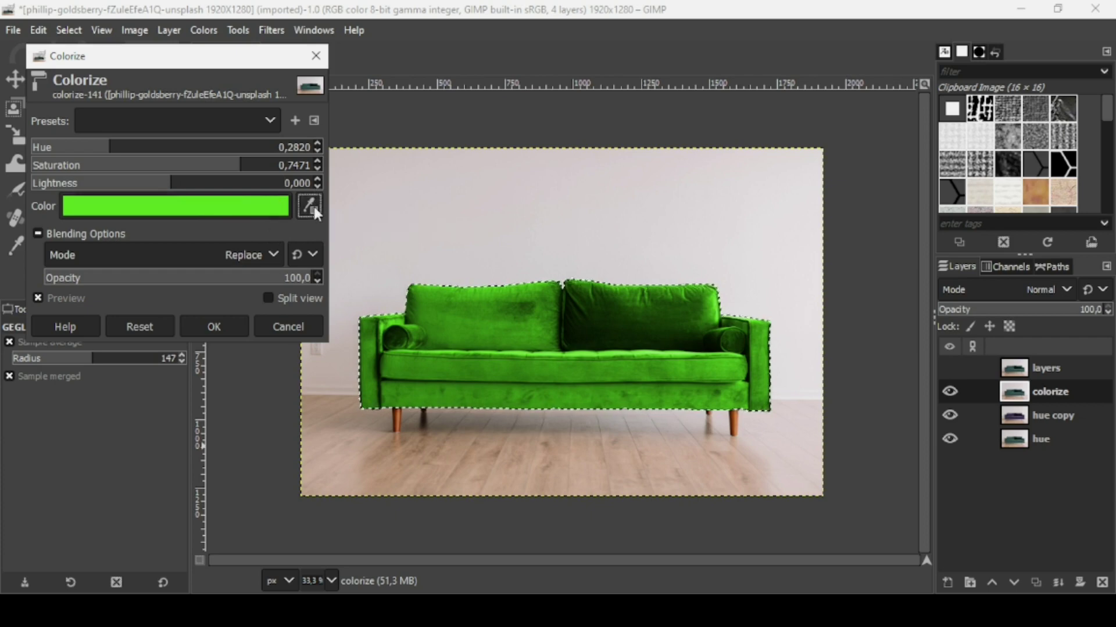
left_click(610, 329)
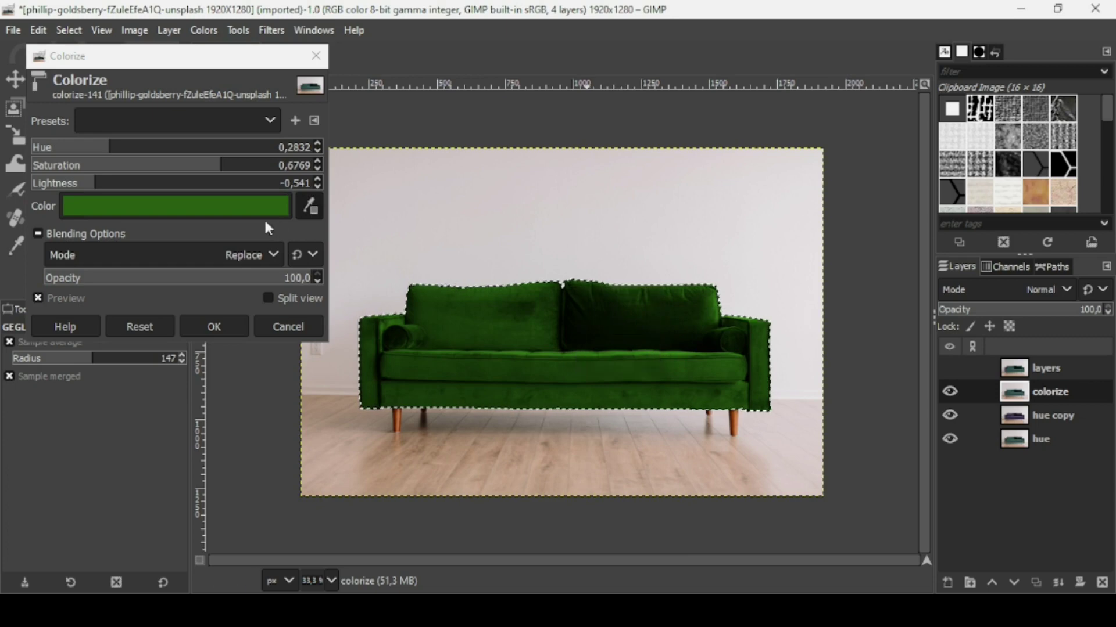
Set the Colorize color to blue 1f70c0 and apply it to the sofa.
left_click(233, 209)
left_click_drag(153, 178, 147, 173)
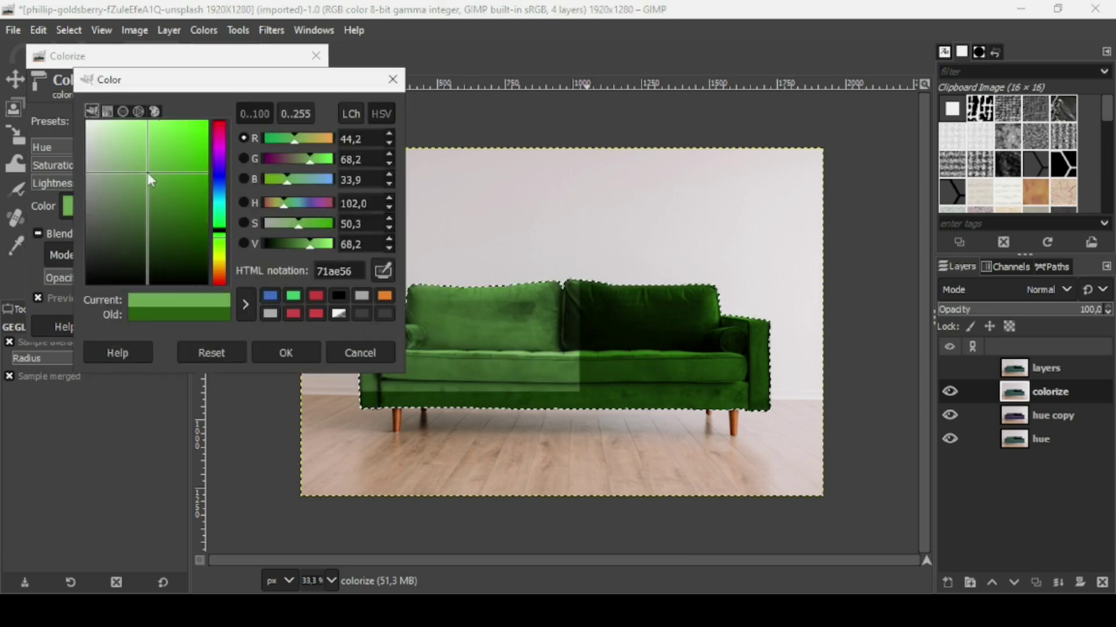
left_click(163, 222)
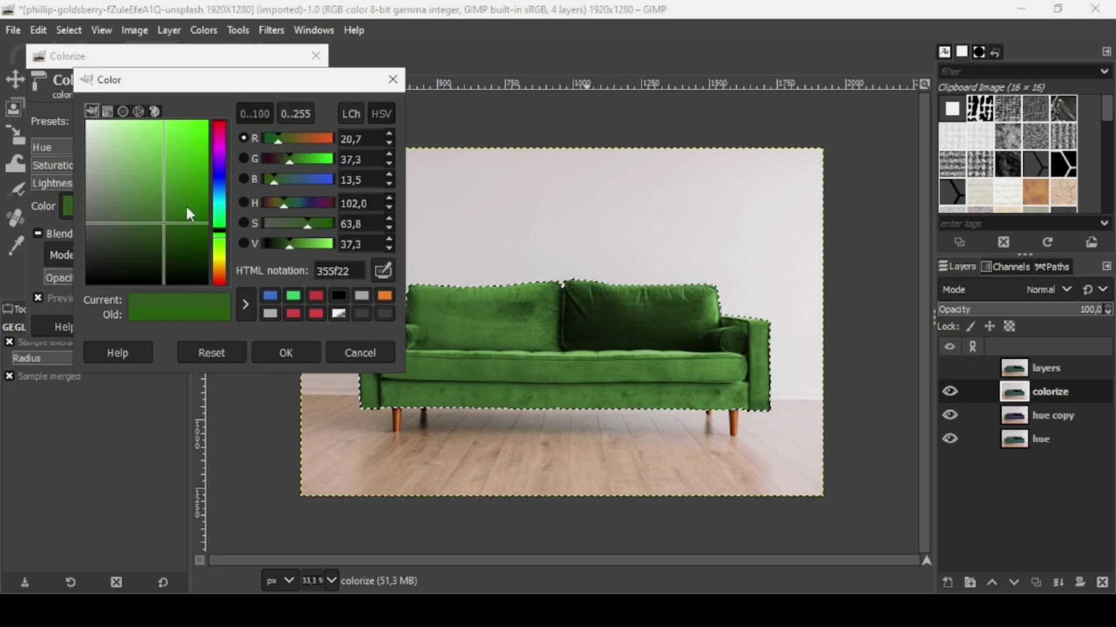
left_click(222, 194)
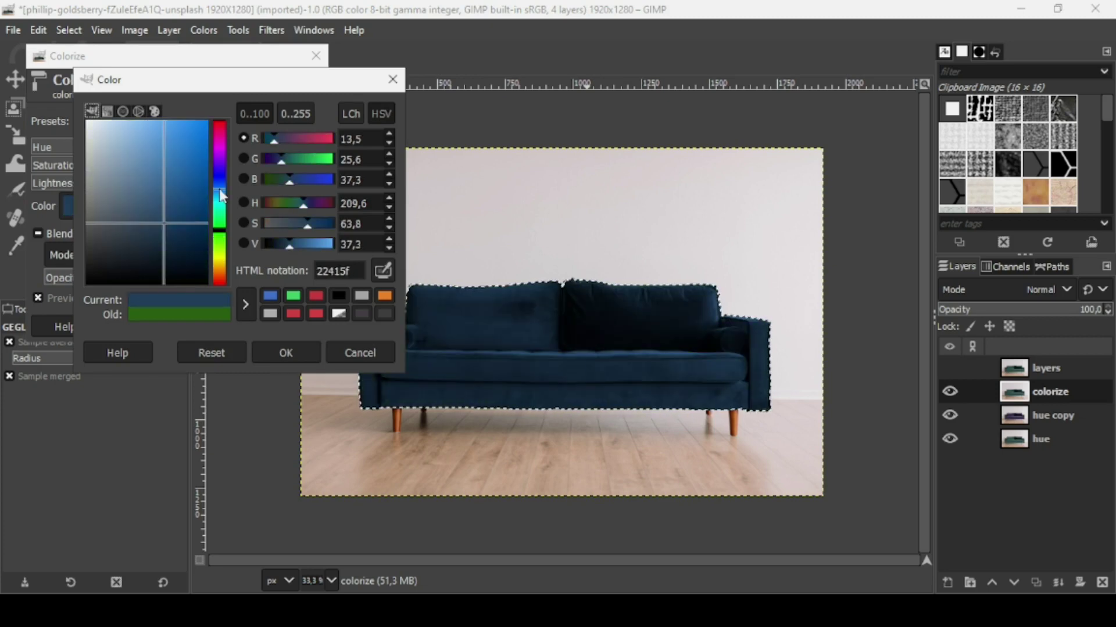
mouse_move(167, 165)
left_mouse_down()
mouse_move(191, 150)
mouse_move(195, 166)
mouse_move(165, 182)
mouse_move(189, 164)
left_mouse_up()
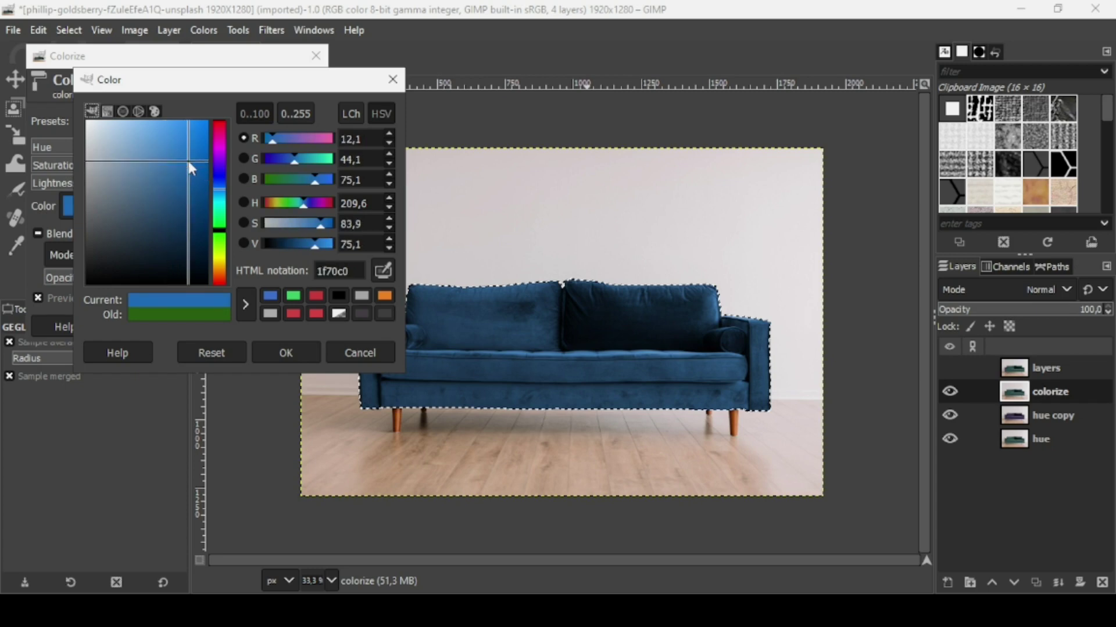
left_click(271, 342)
left_click(221, 323)
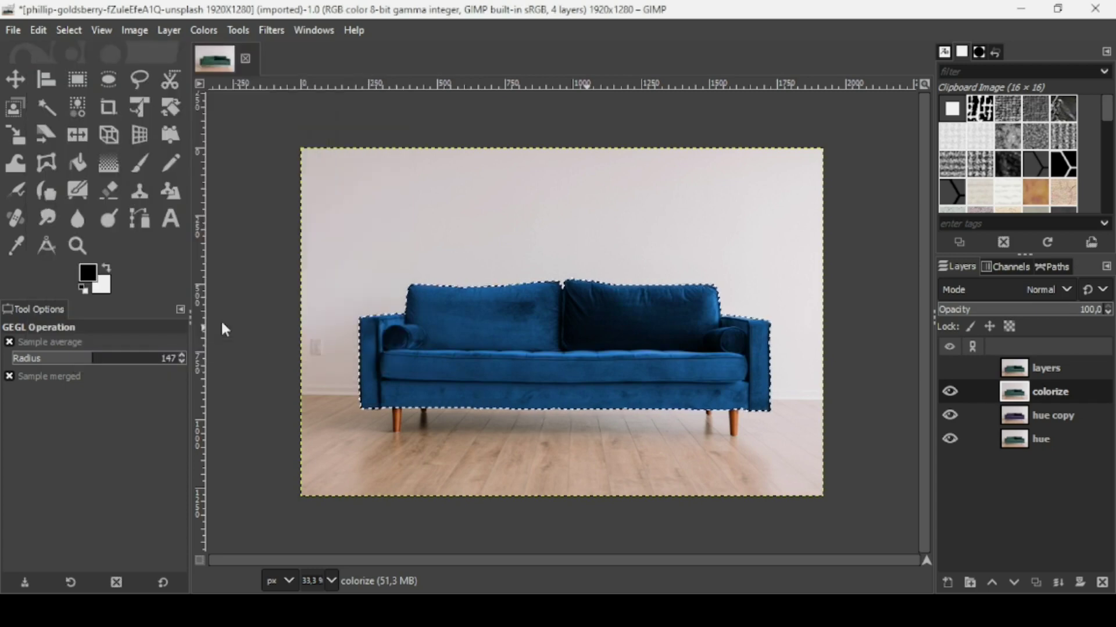
Compare the colorized sofa with the hue copy and the original by toggling the visibility of the layers.
left_click(942, 397)
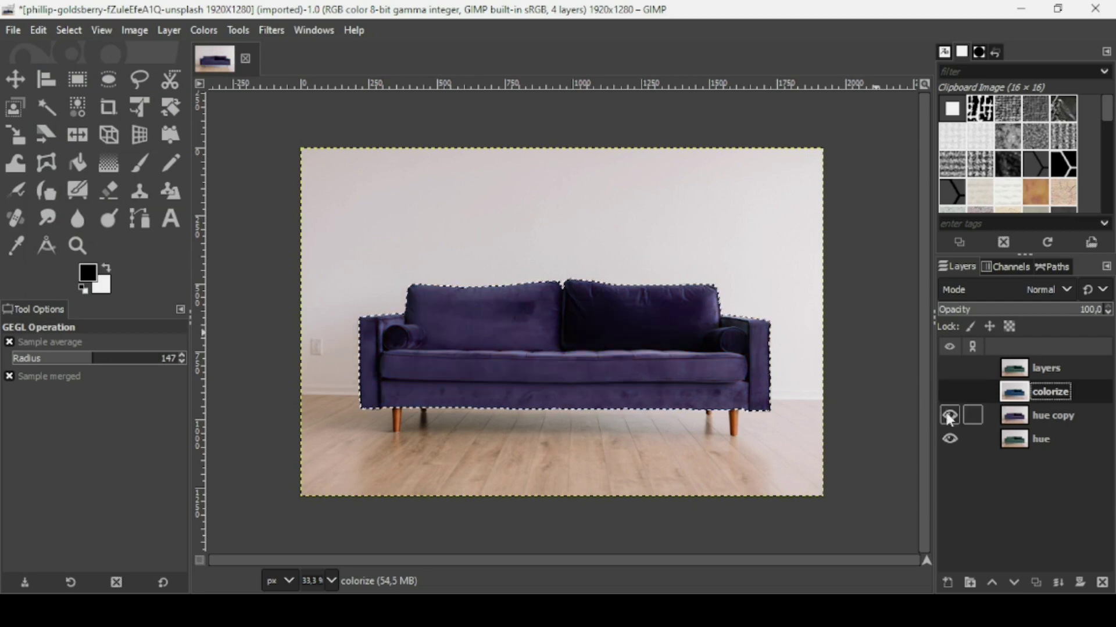
left_click(949, 416)
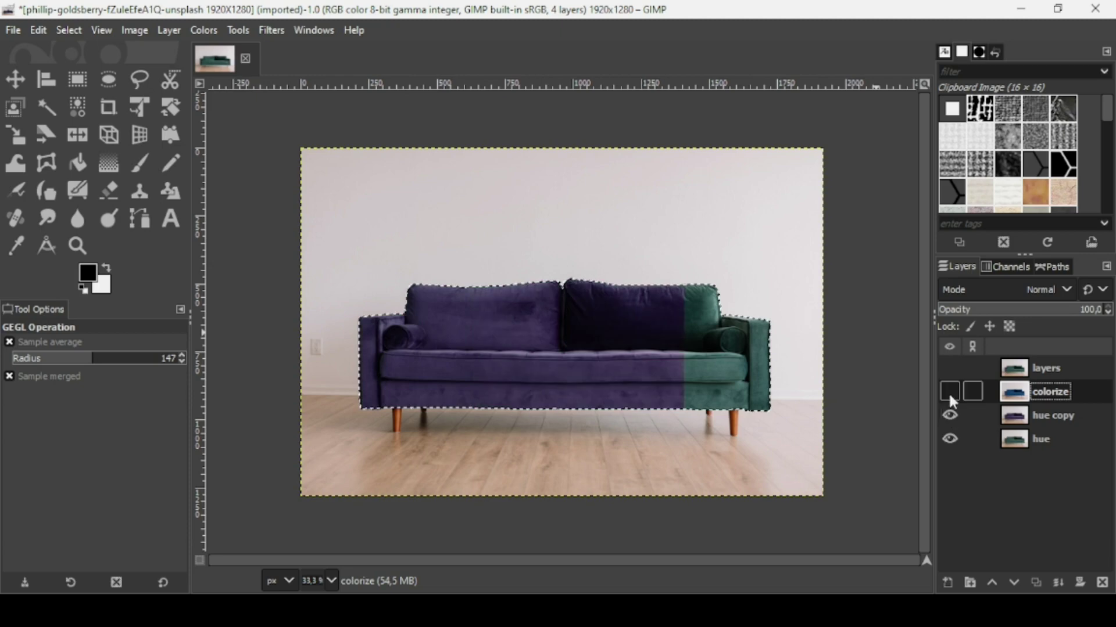
left_click(950, 395)
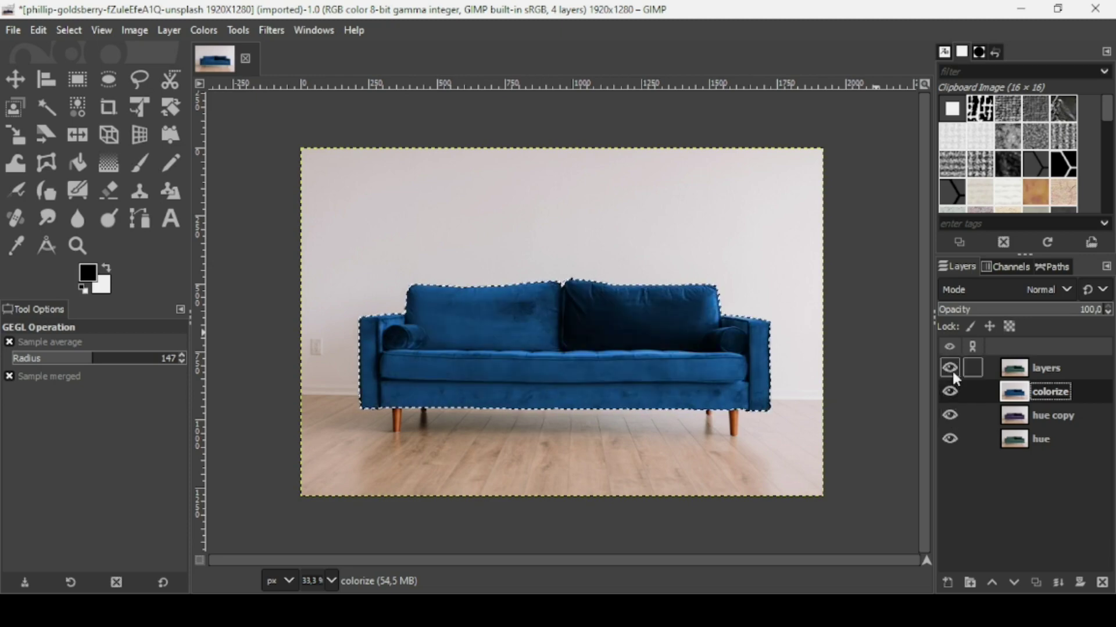
Show and activate the layers layer, and add a new 1920 × 1280 px transparent layer above it.
left_click(952, 370)
left_click(1028, 373)
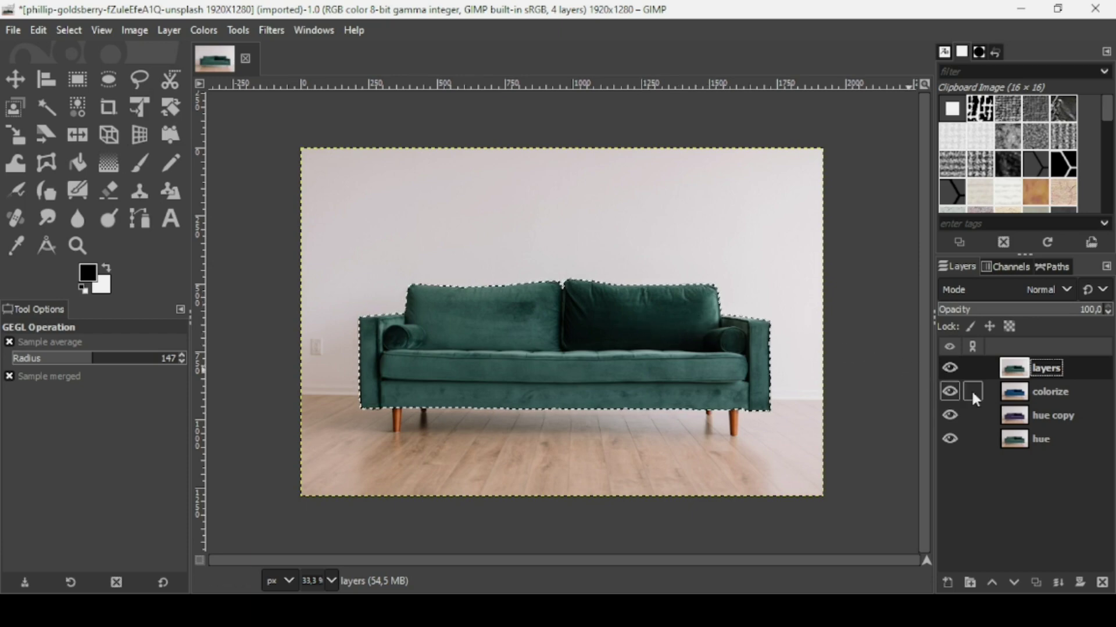
left_click(946, 581)
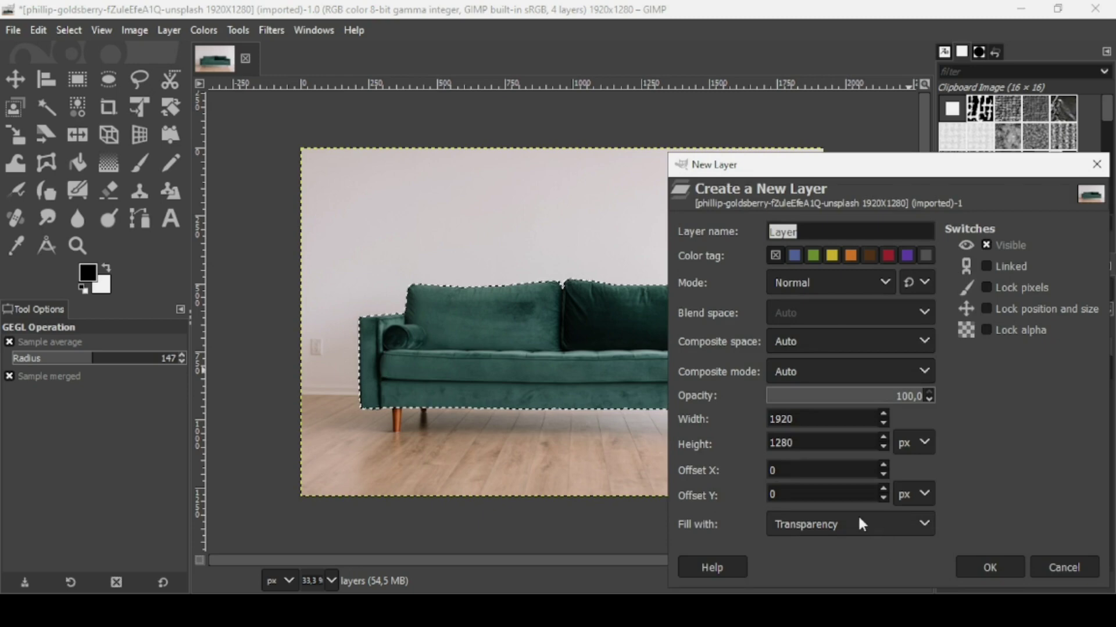
left_click(997, 567)
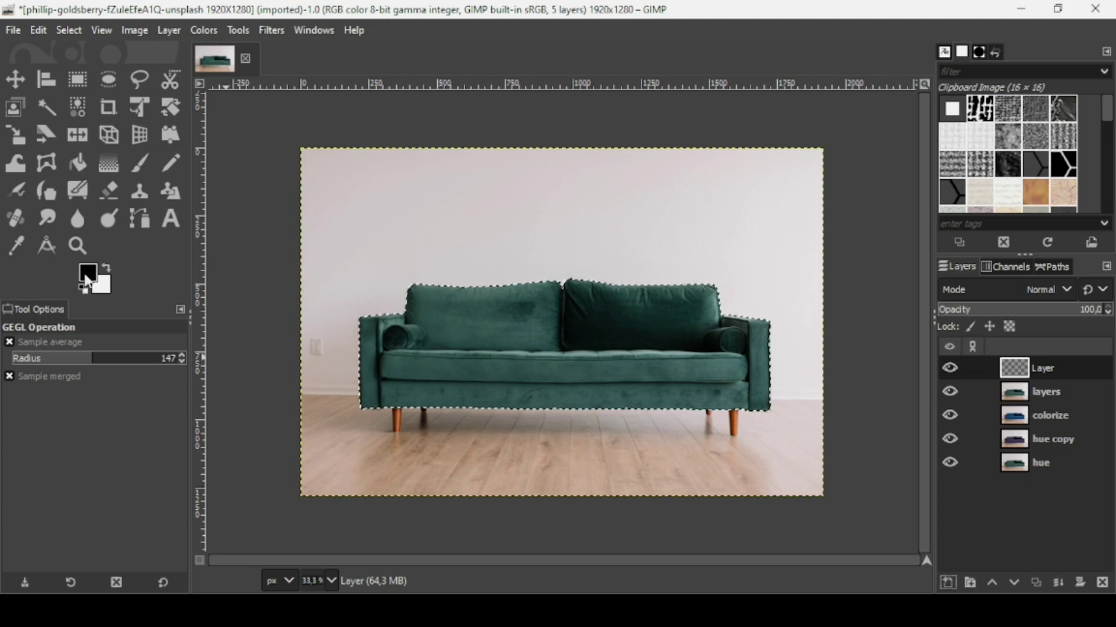
Set the foreground color to red db3737 and fill the sofa selection with it on the new layer.
left_click(86, 278)
left_click_drag(125, 132, 117, 116)
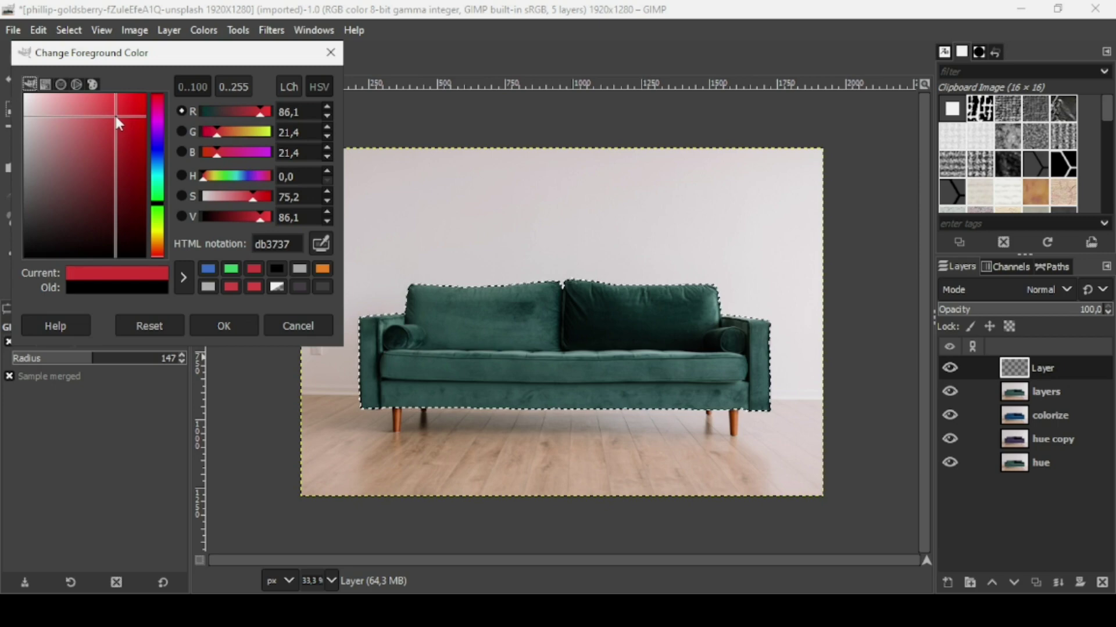
left_click(229, 329)
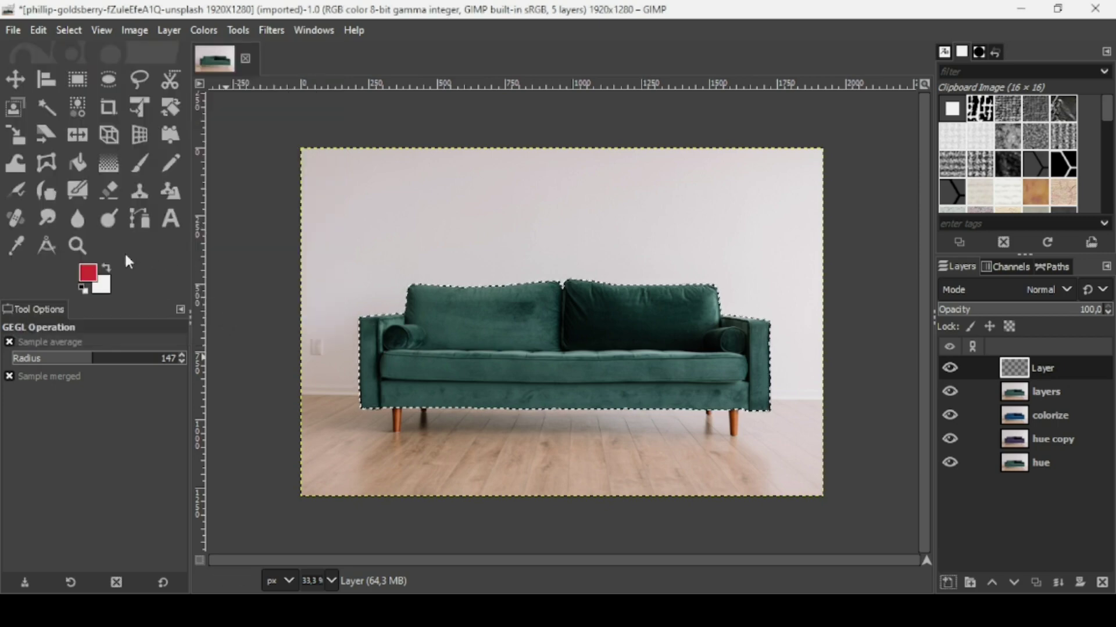
left_click_drag(97, 277, 559, 316)
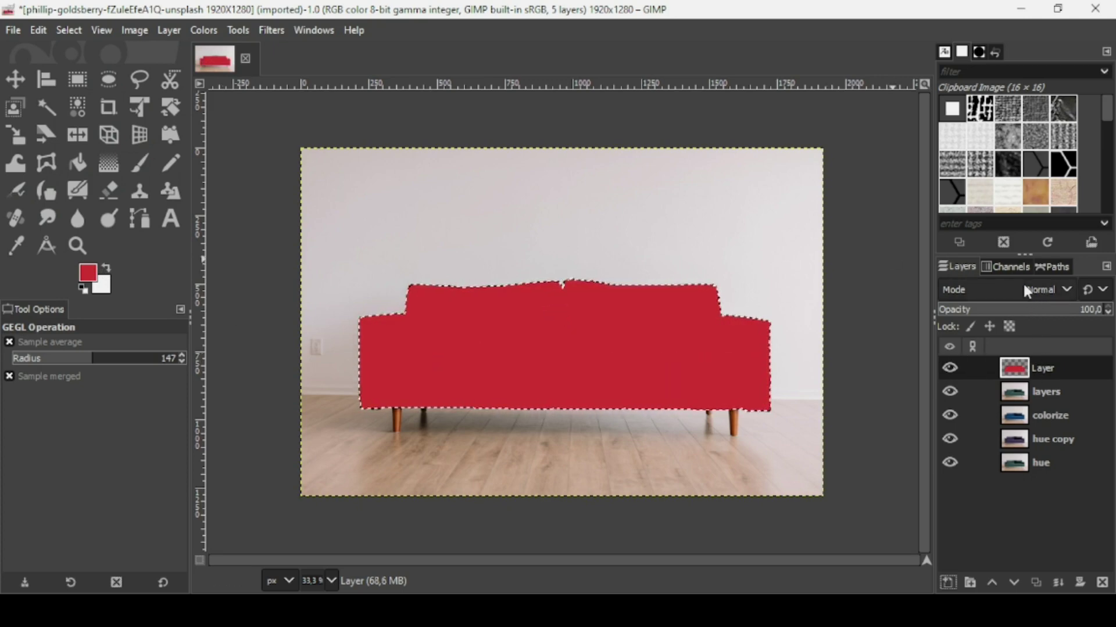
Try the LCh Color and LCh Hue blend modes on the red-filled layer.
left_click(1025, 287)
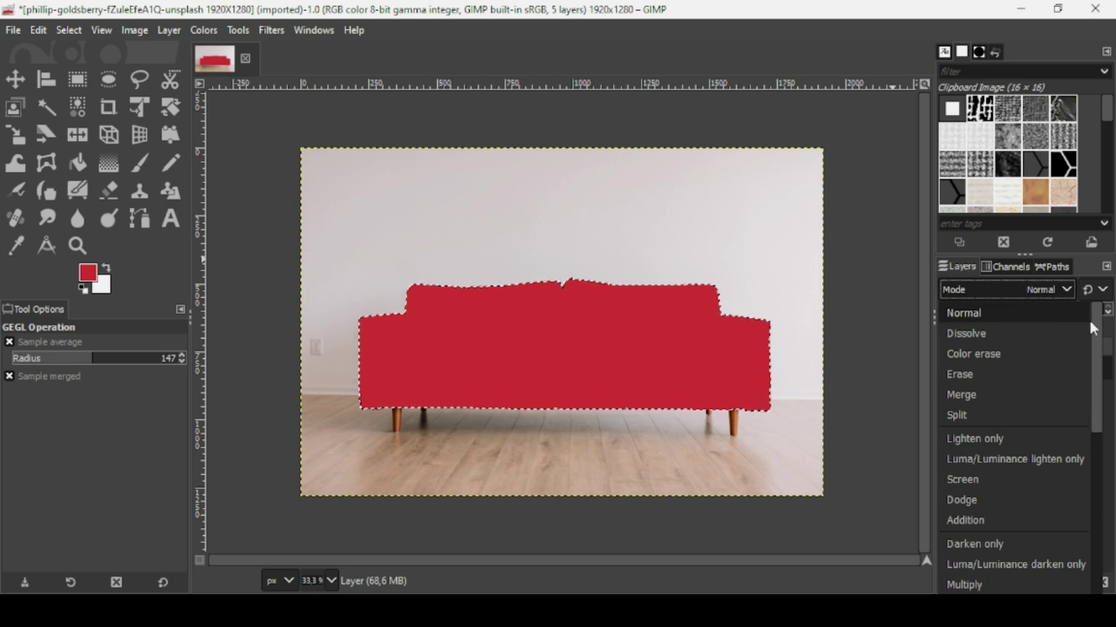
left_click_drag(1093, 335, 1096, 530)
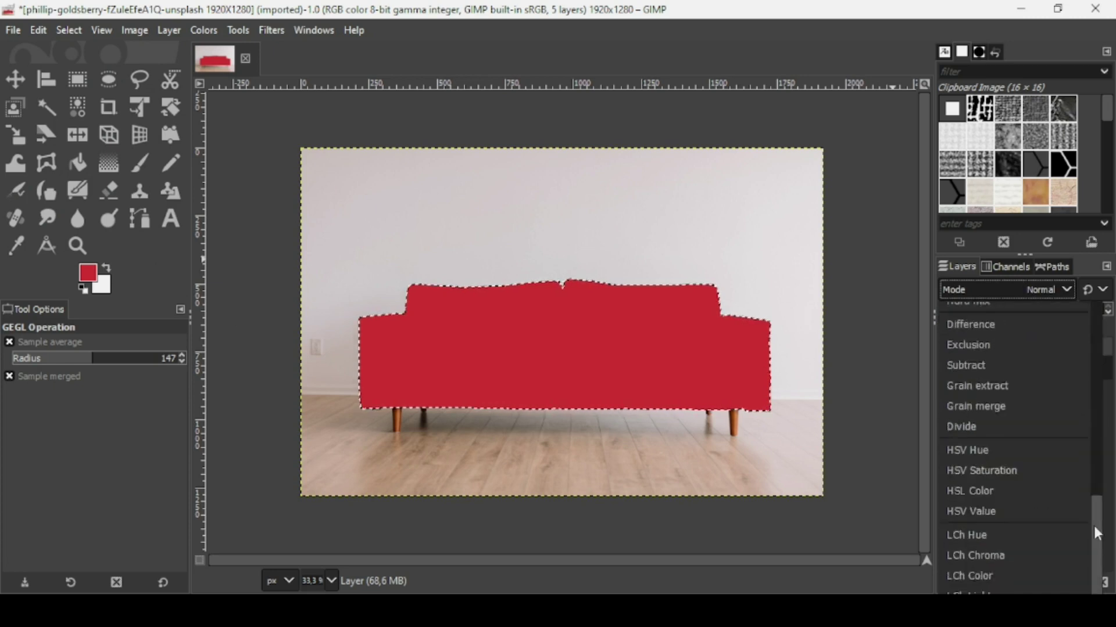
left_click(1038, 575)
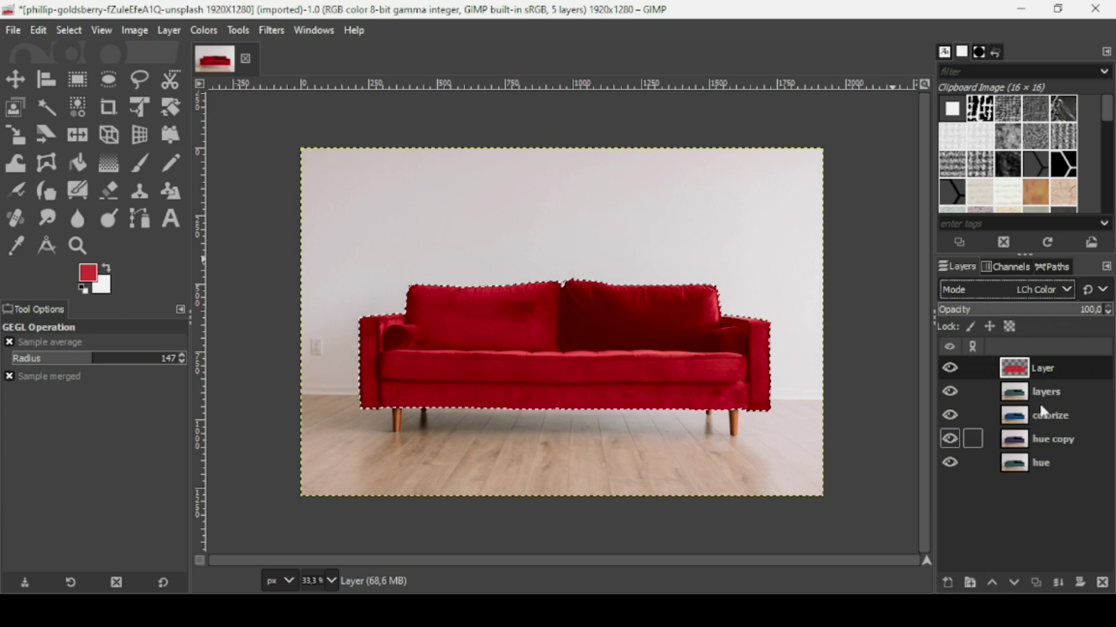
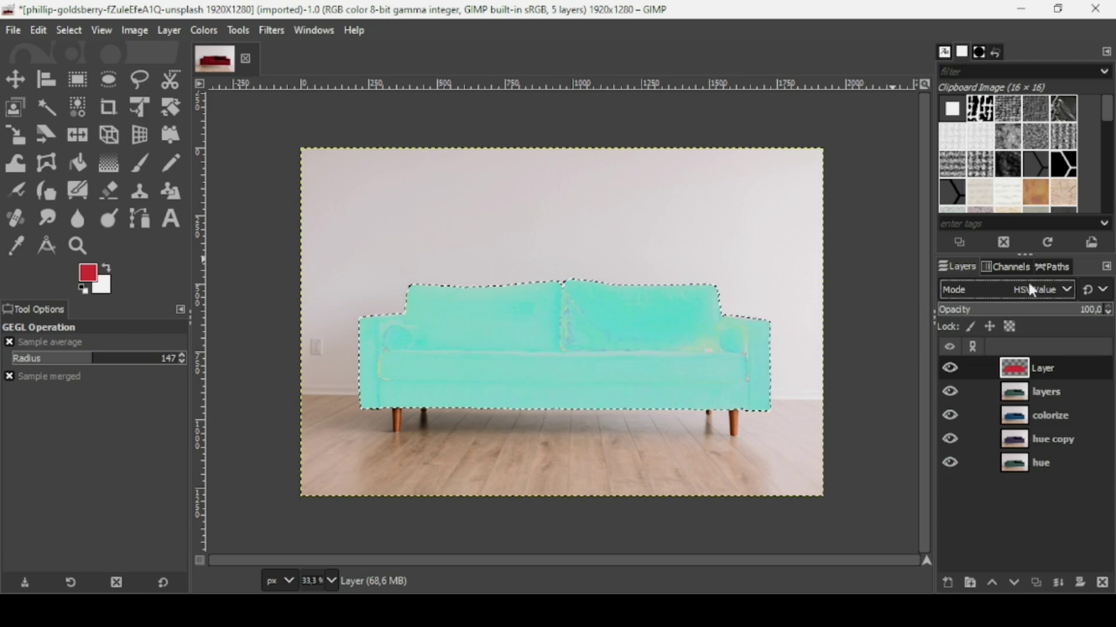
left_click(1032, 285)
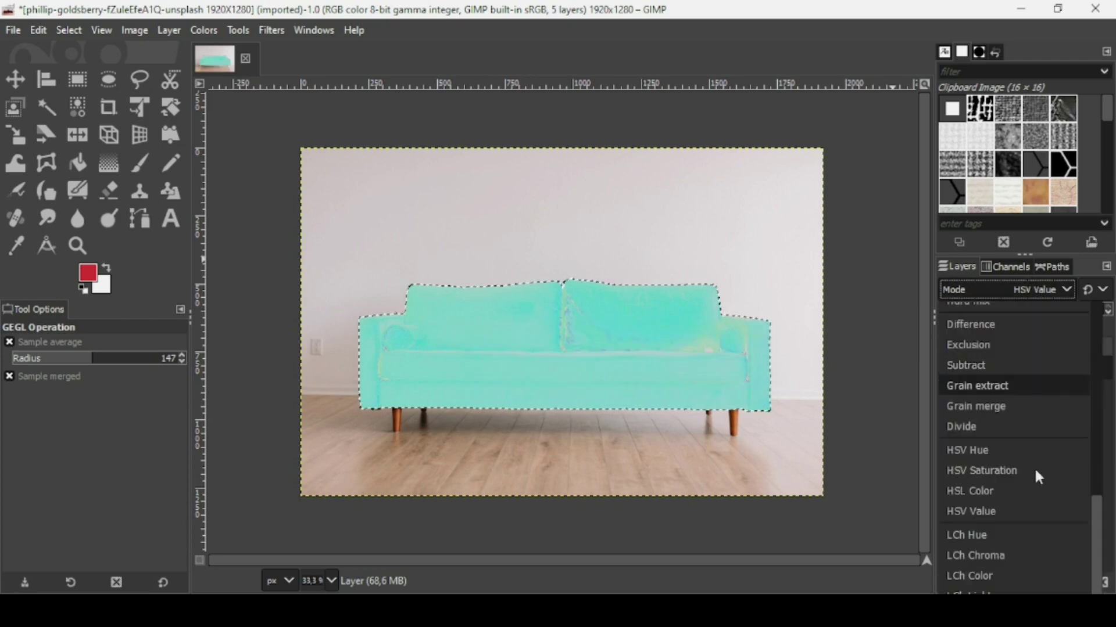
left_click(1019, 533)
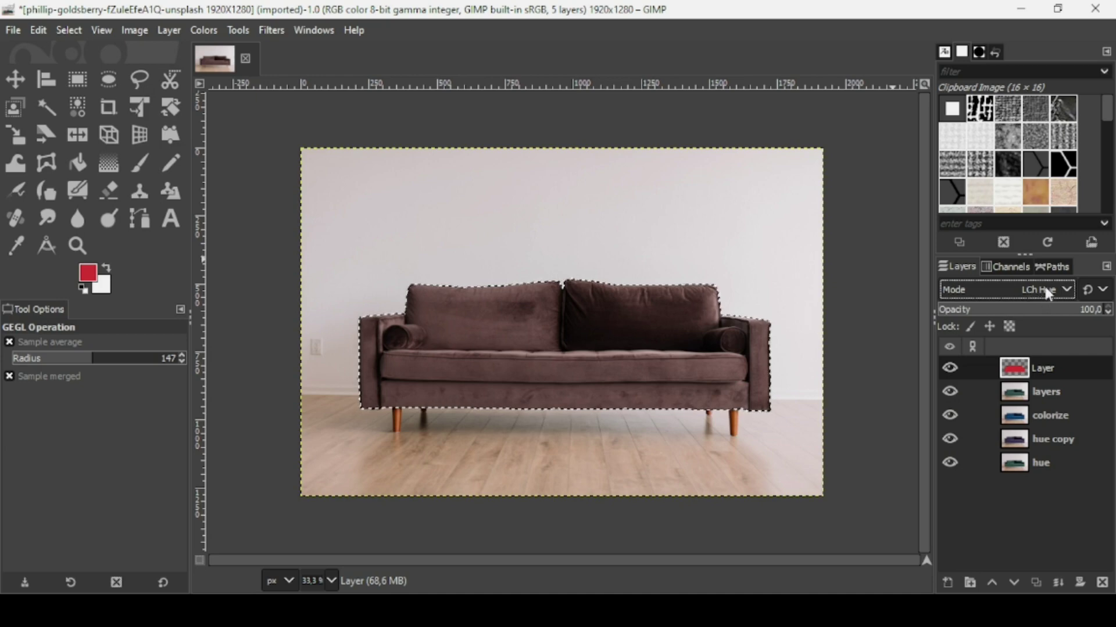
Set the blend mode of the red-filled layer to HSL Color.
left_click(1006, 285)
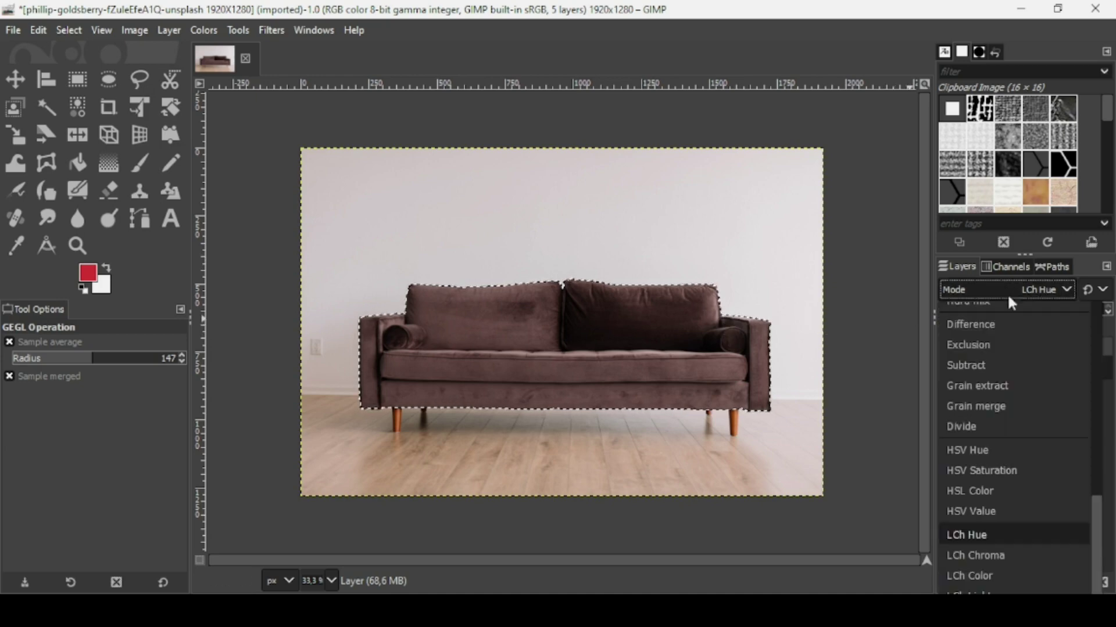
left_click(981, 492)
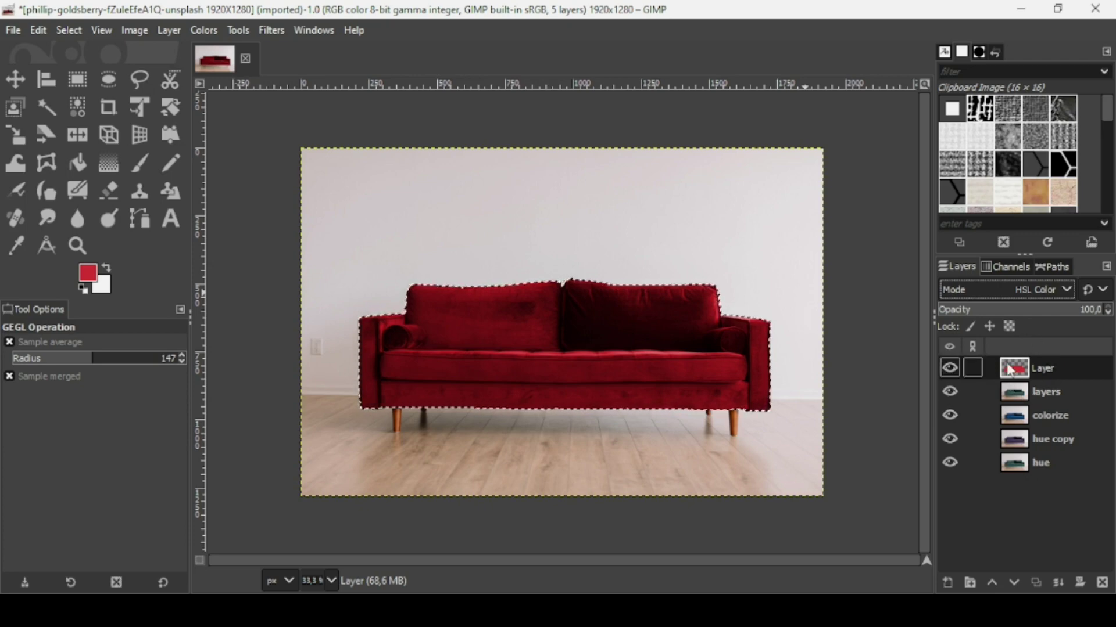
Draw a linear Golden gradient from below the sofa's base to just above its backrest on the color layer, and apply it.
left_click(105, 153)
left_click(18, 393)
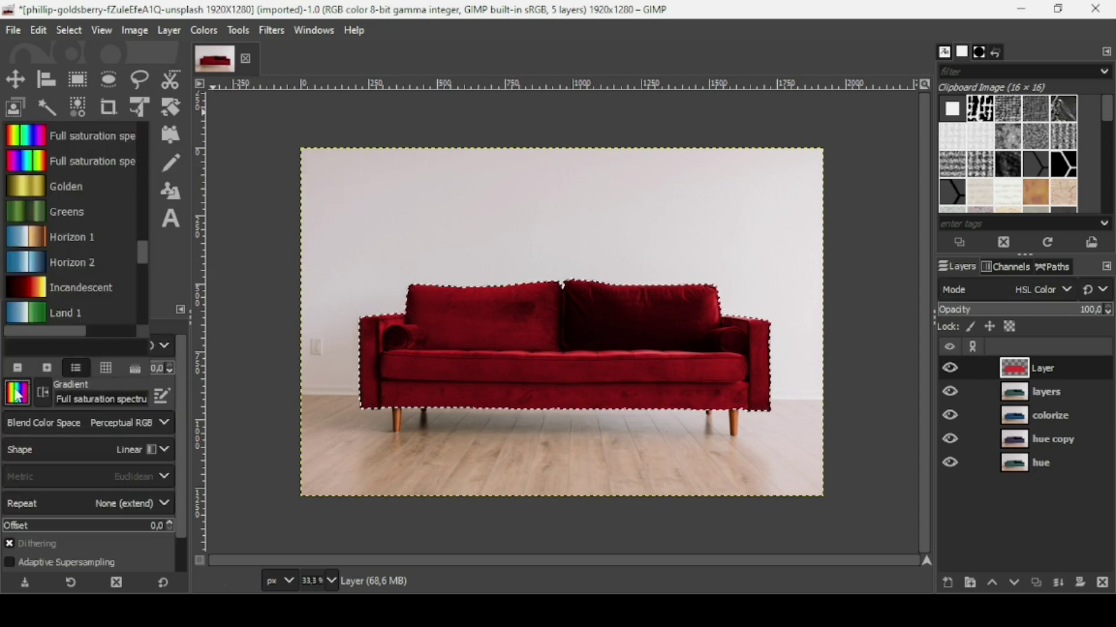
scroll(142, 274, "down", 5)
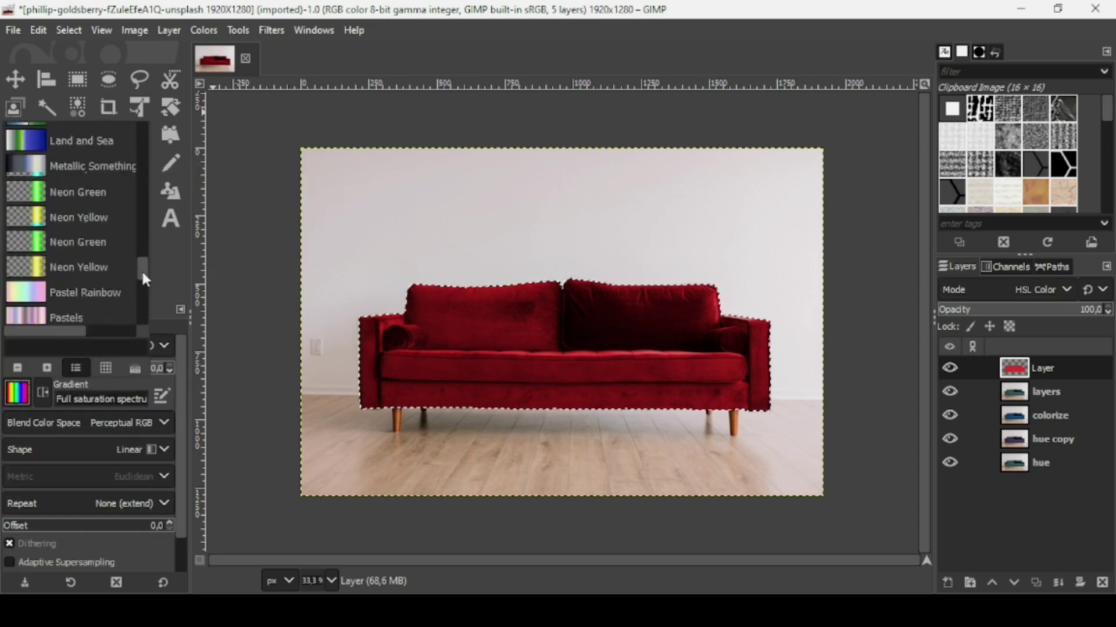
scroll(141, 265, "up", 7)
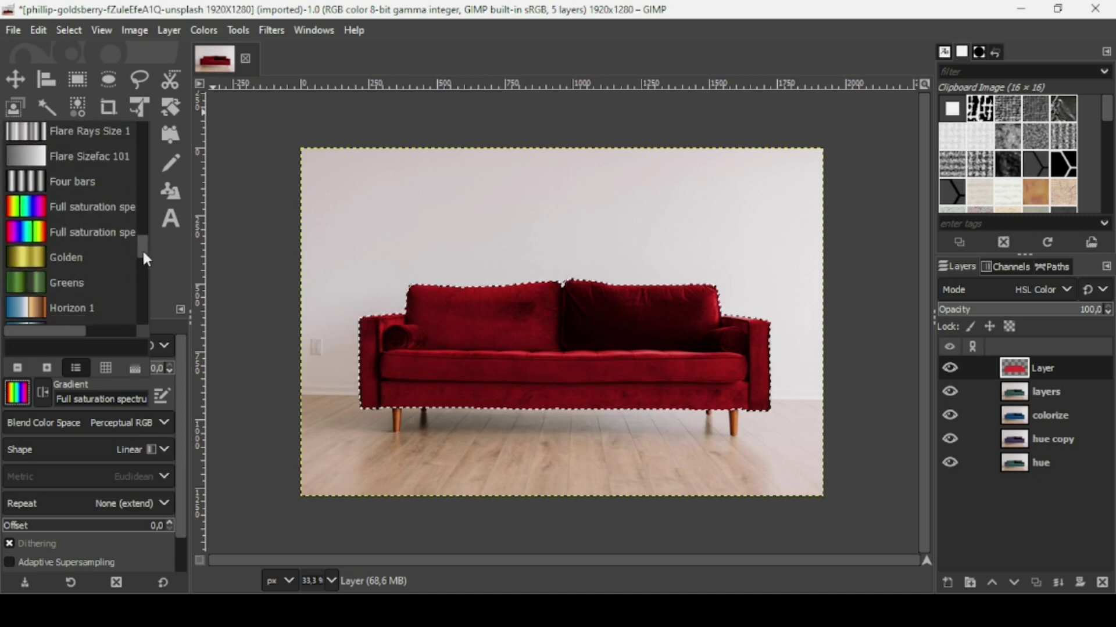
scroll(142, 250, "down", 1)
left_click(74, 239)
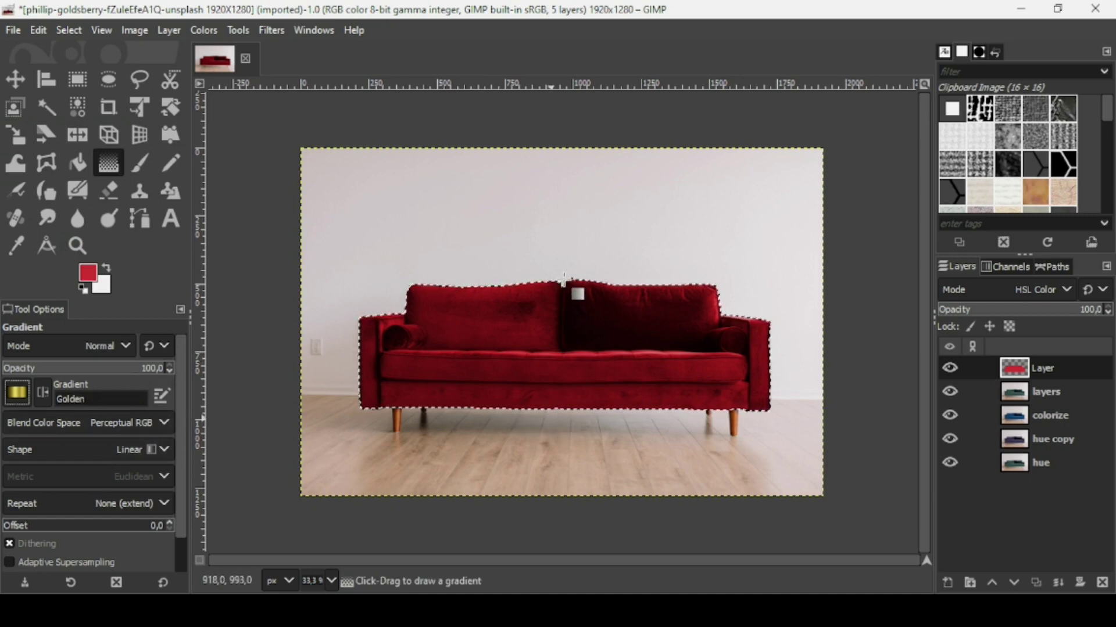
left_click_drag(551, 418, 567, 269)
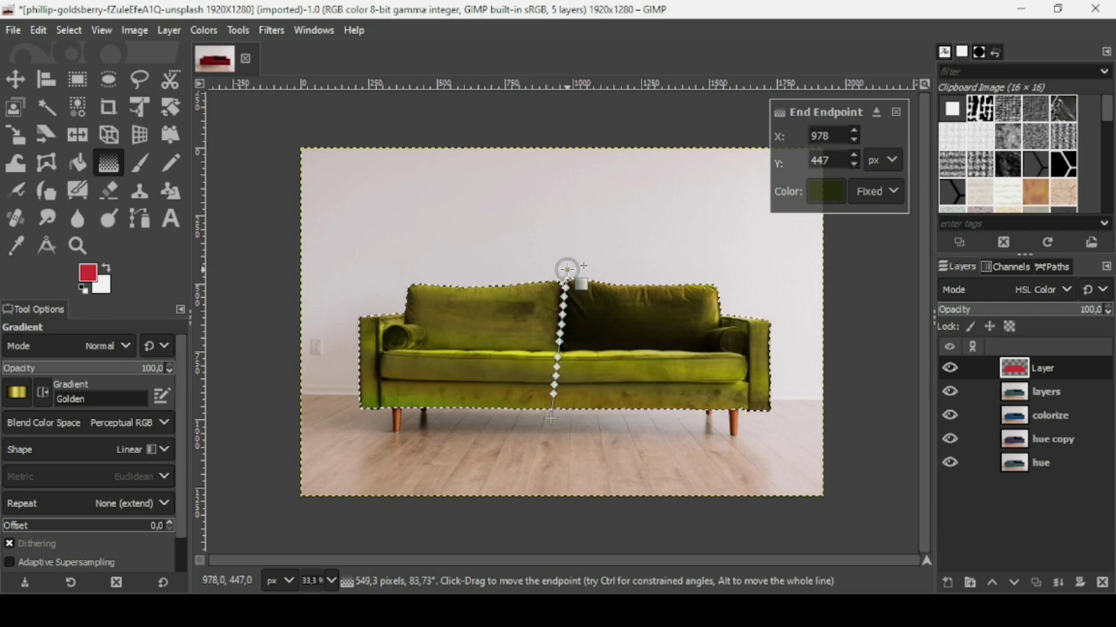
key("Return")
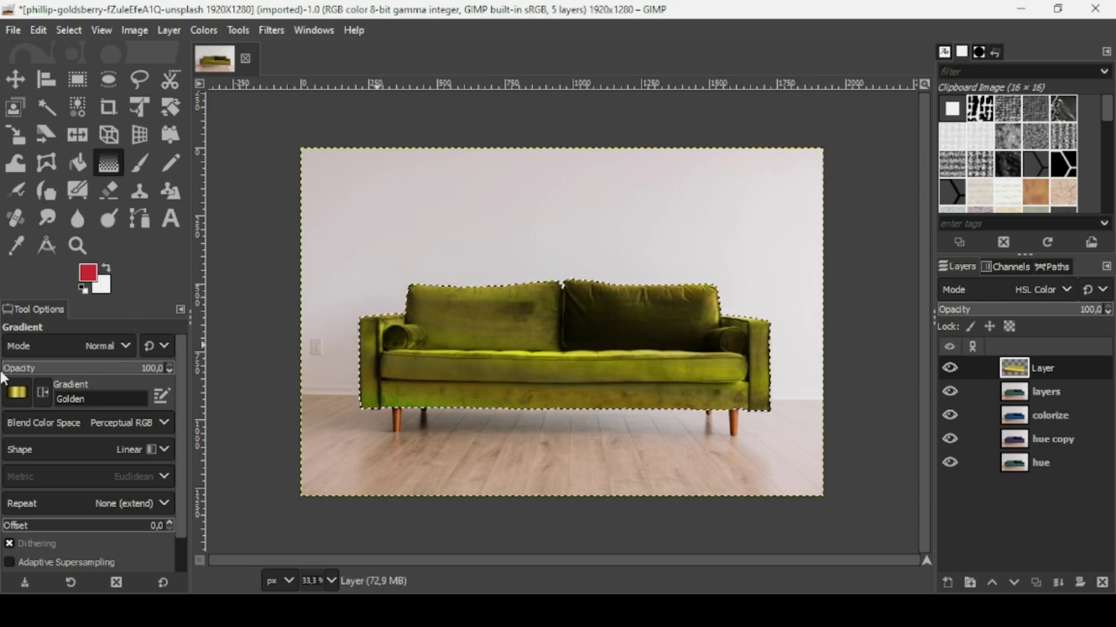
Draw a Deep Sea gradient from the sofa's base up to its top edge, straighten it to nearly vertical, and apply it.
left_click(18, 393)
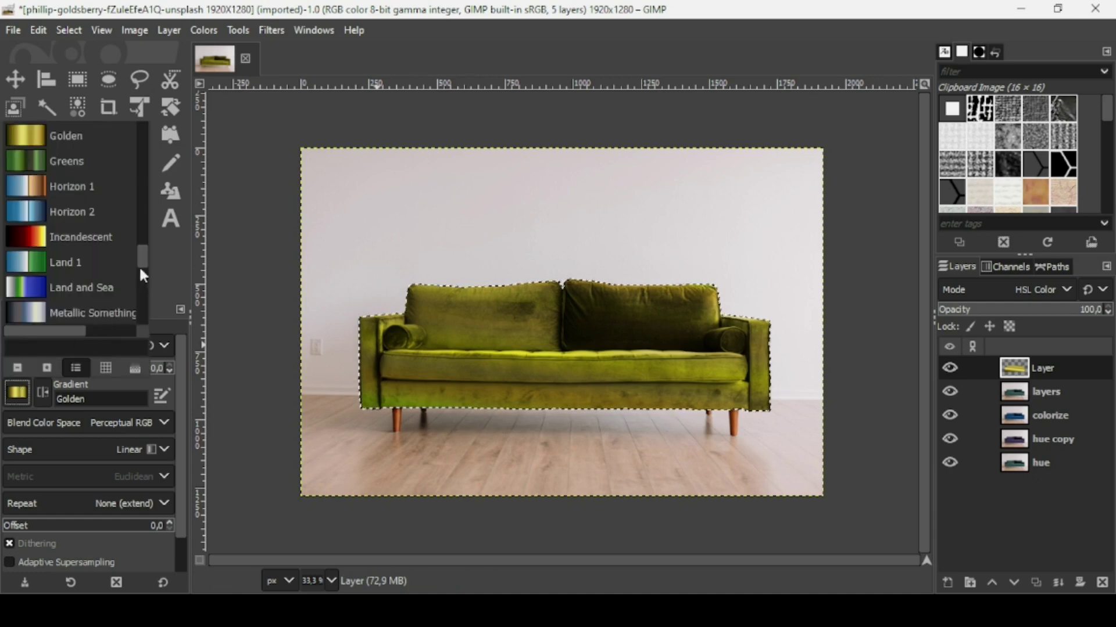
left_click_drag(143, 250, 146, 204)
double_click(102, 249)
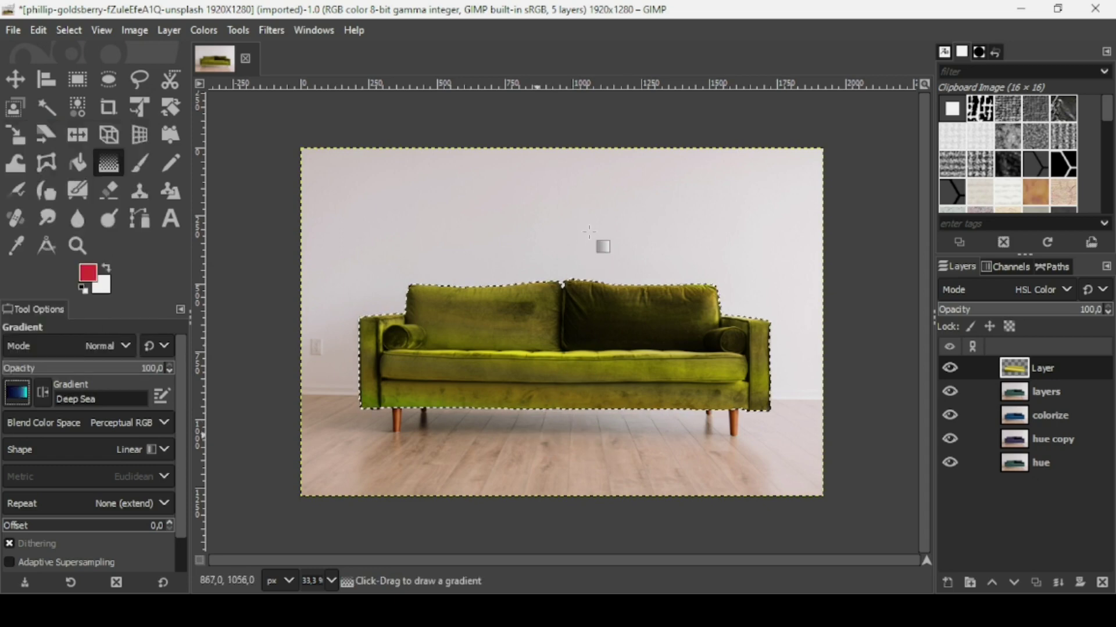
left_click_drag(536, 436, 577, 280)
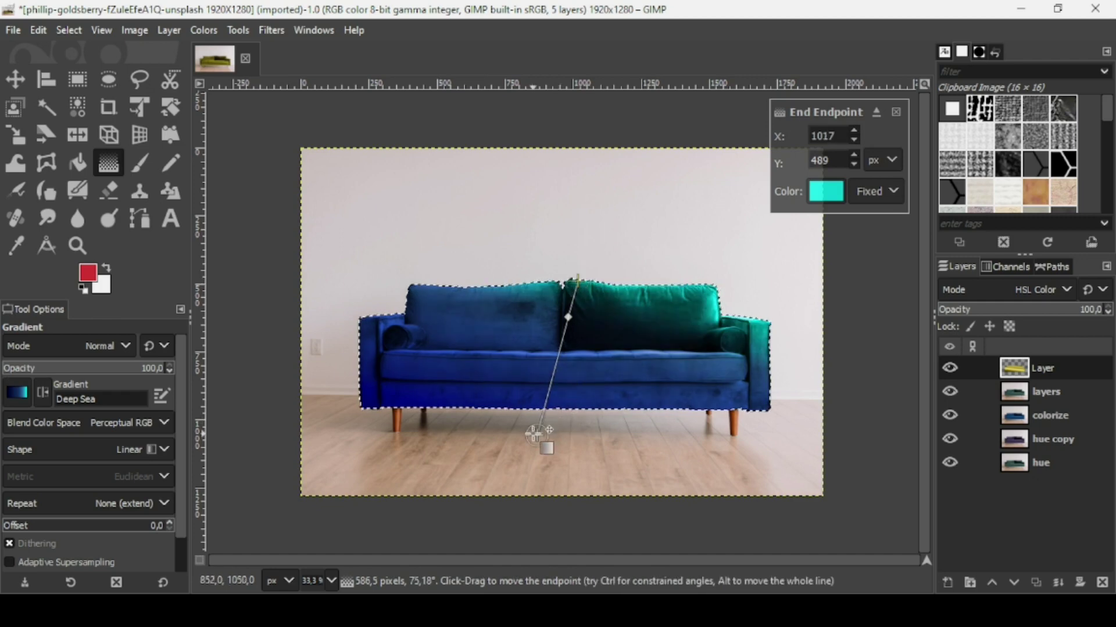
left_click_drag(536, 436, 576, 413)
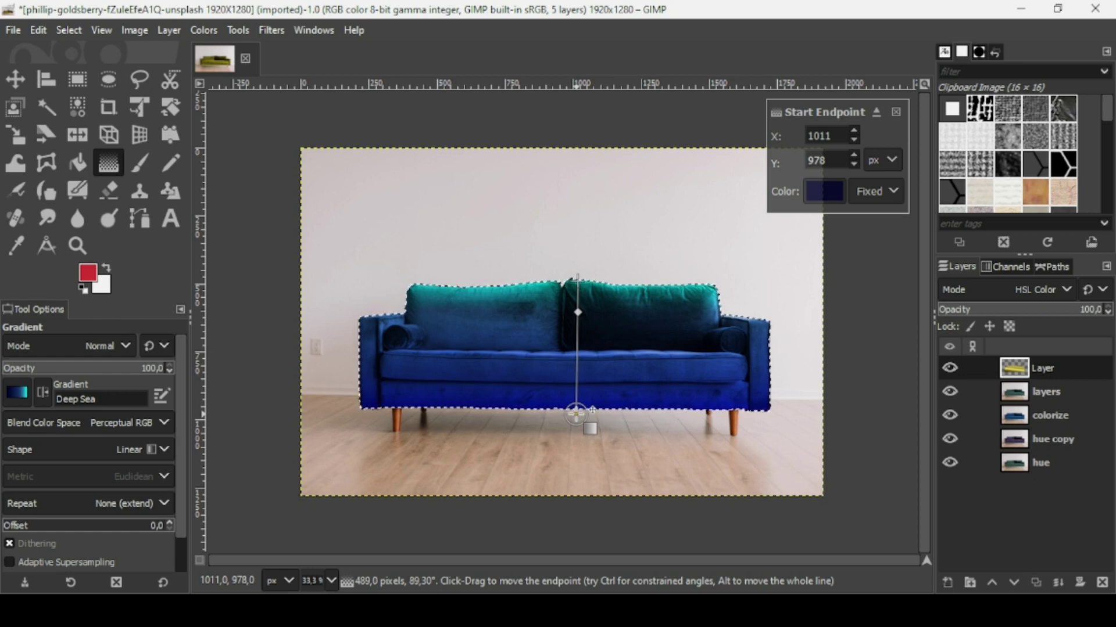
left_click(15, 85)
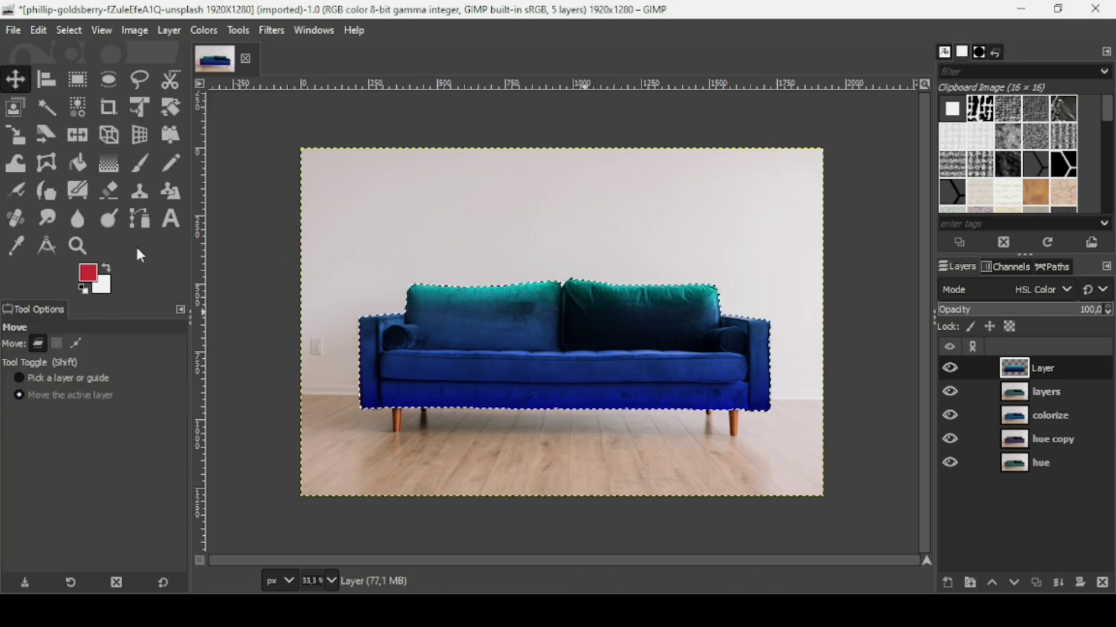
Fill the sofa selection with the red foreground color again and create a new layer from the visible result.
left_click_drag(88, 272, 729, 366)
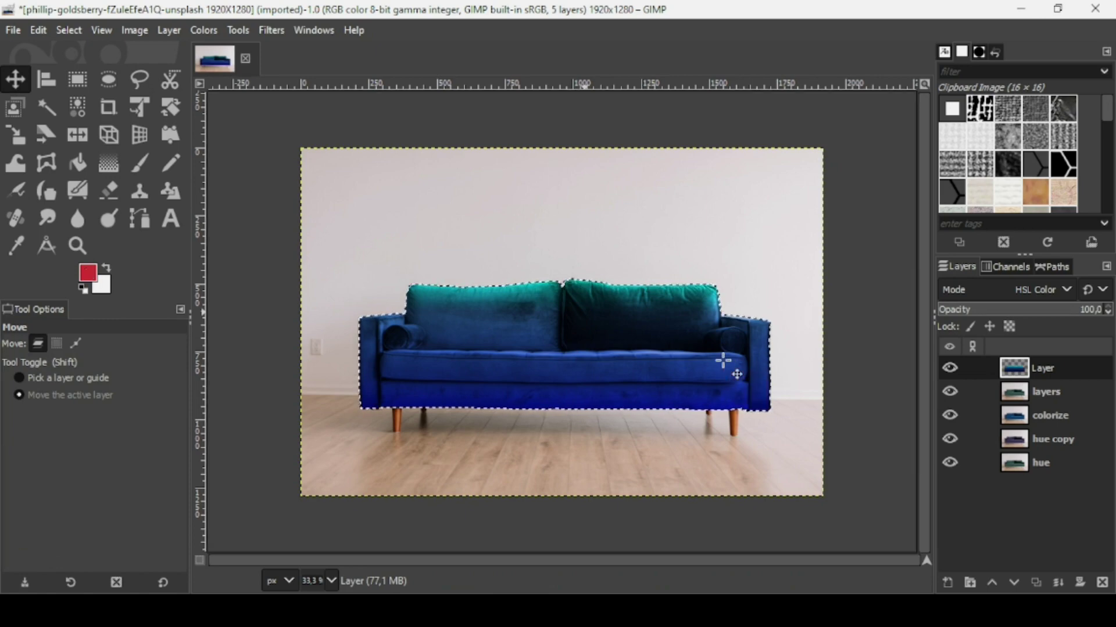
right_click(1025, 369)
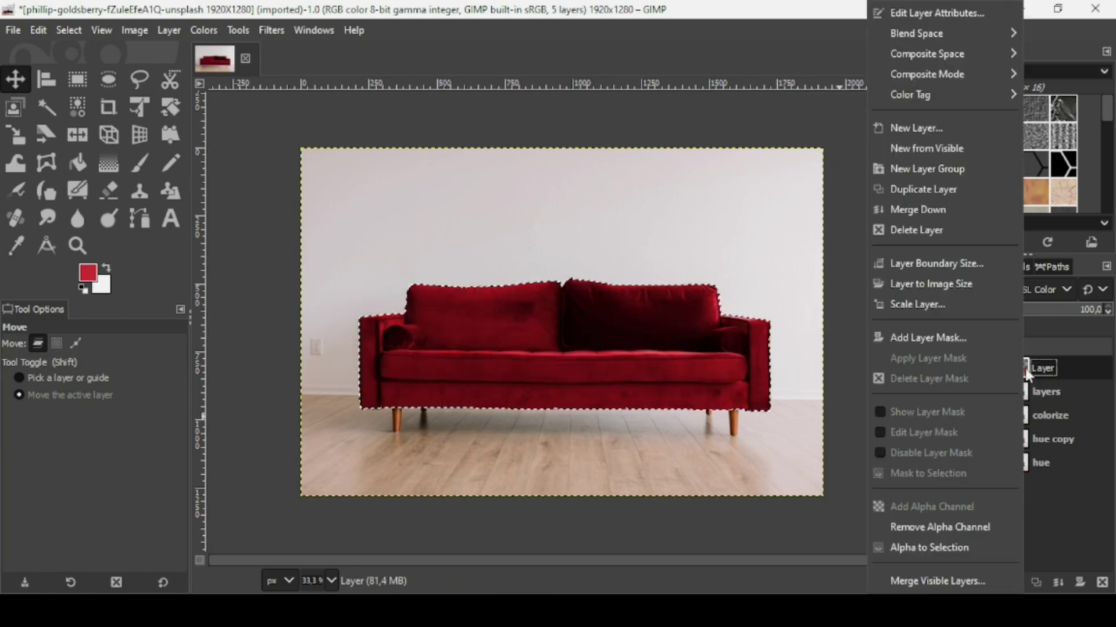
left_click(950, 150)
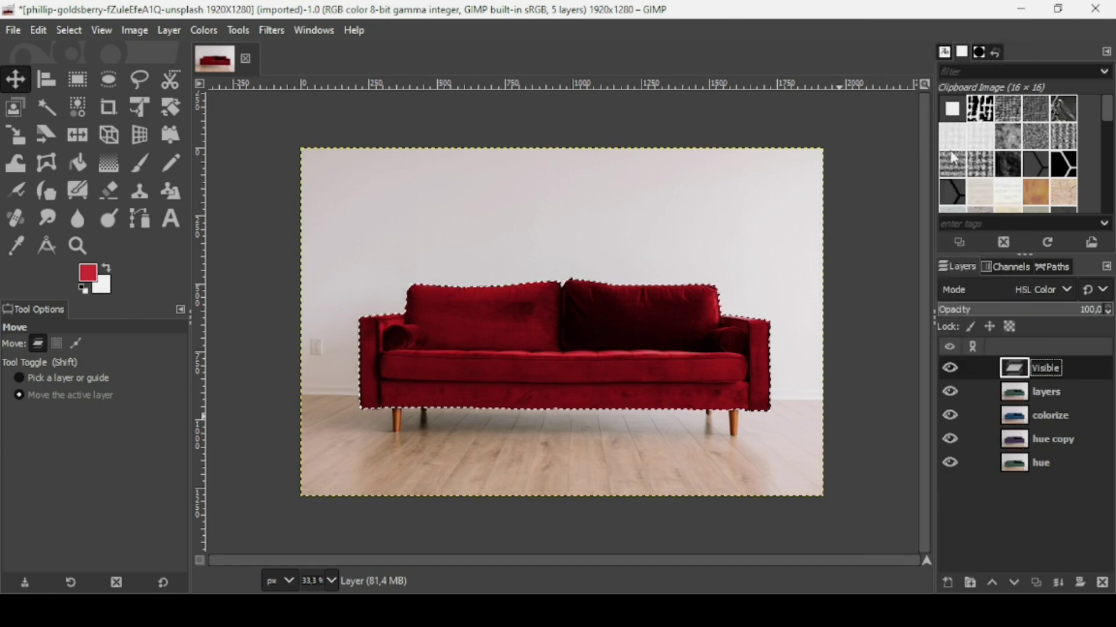
Hide the Visible layer, activate the red-filled layer beneath it, and change the foreground color to light blue.
left_click(949, 367)
left_click(971, 391)
left_click(88, 272)
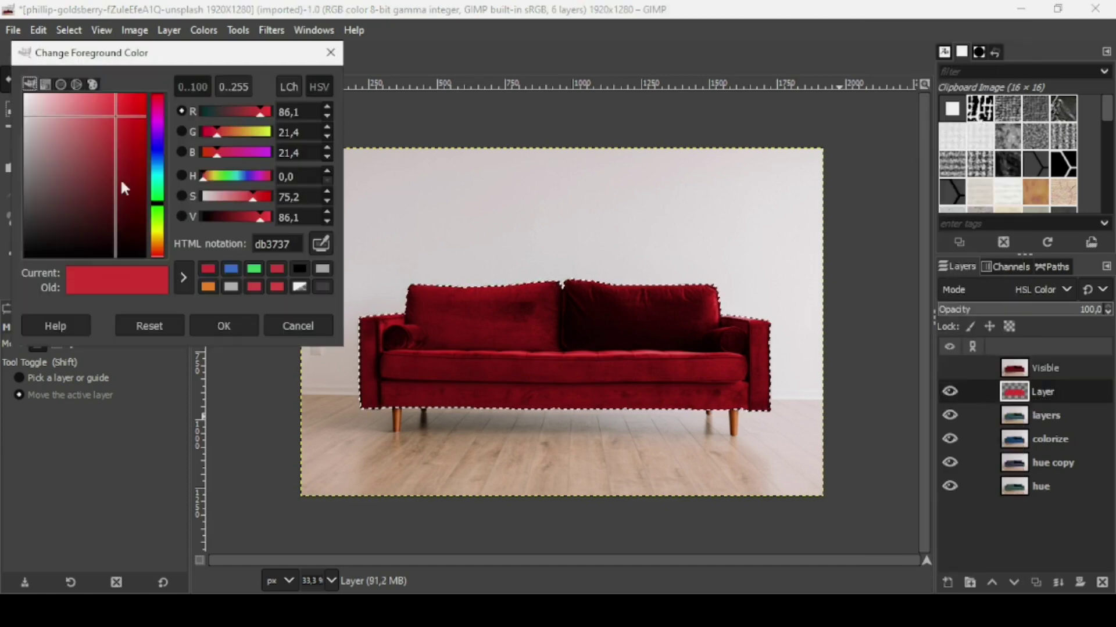
left_click_drag(157, 174, 156, 167)
left_click(221, 323)
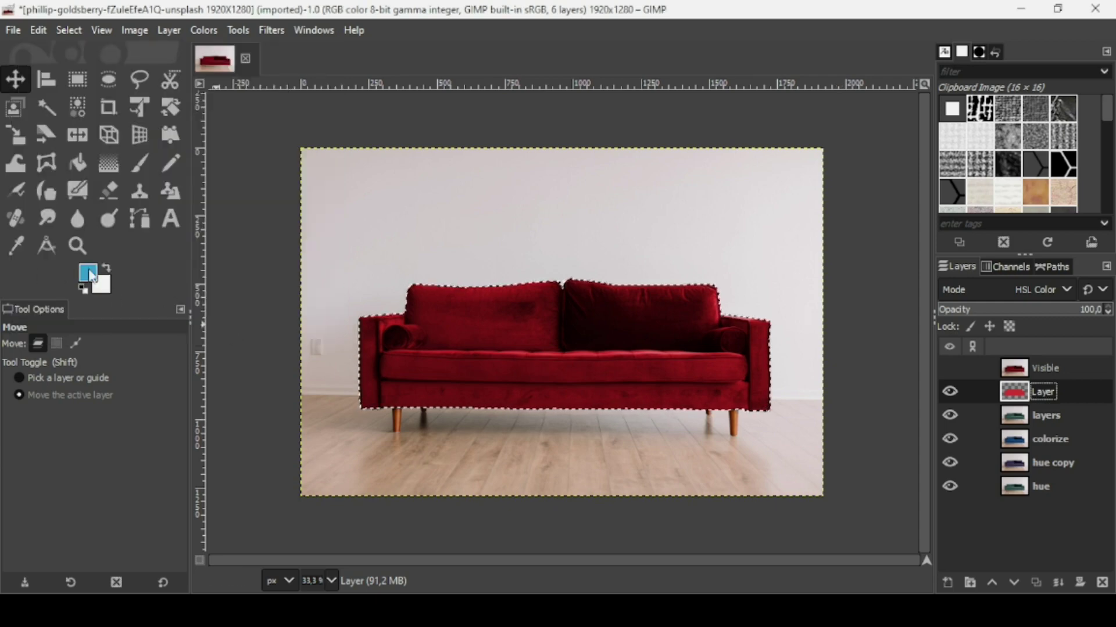
Hide the colorize, hue copy and hue layers, and fill the sofa selection on the HSL Color layer with light blue.
left_click(949, 486)
left_click(950, 415)
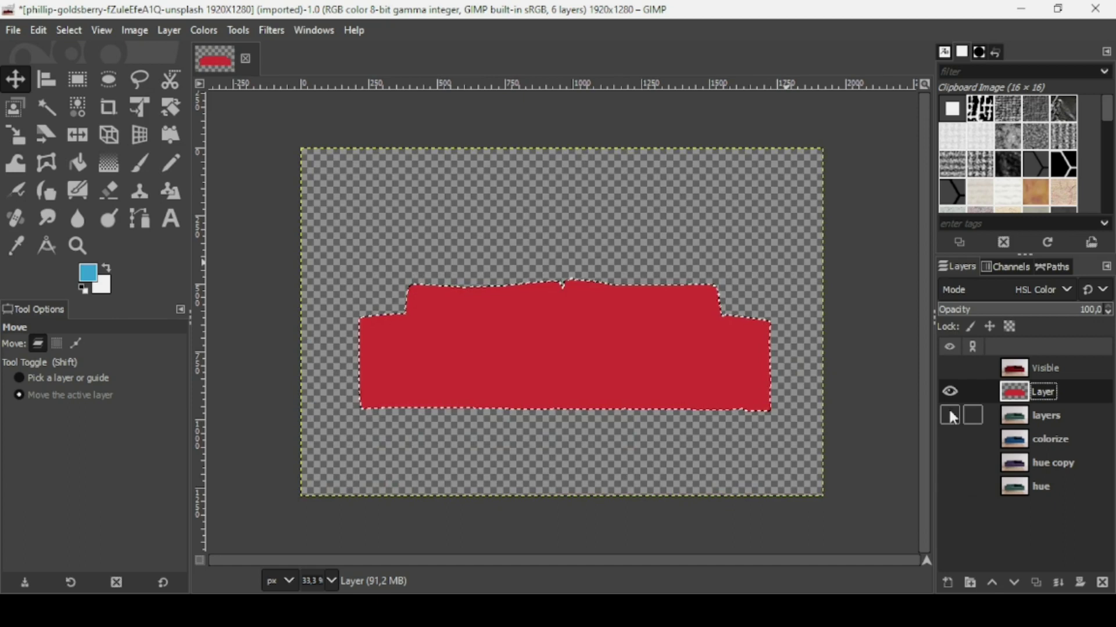
left_click(950, 415)
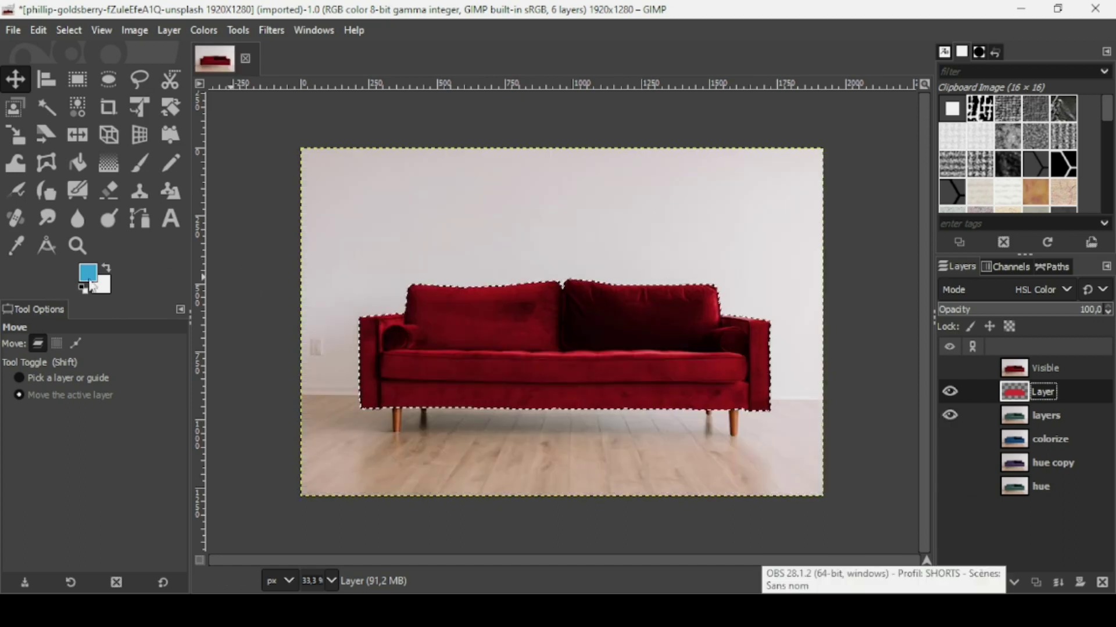
left_click_drag(92, 283, 589, 317)
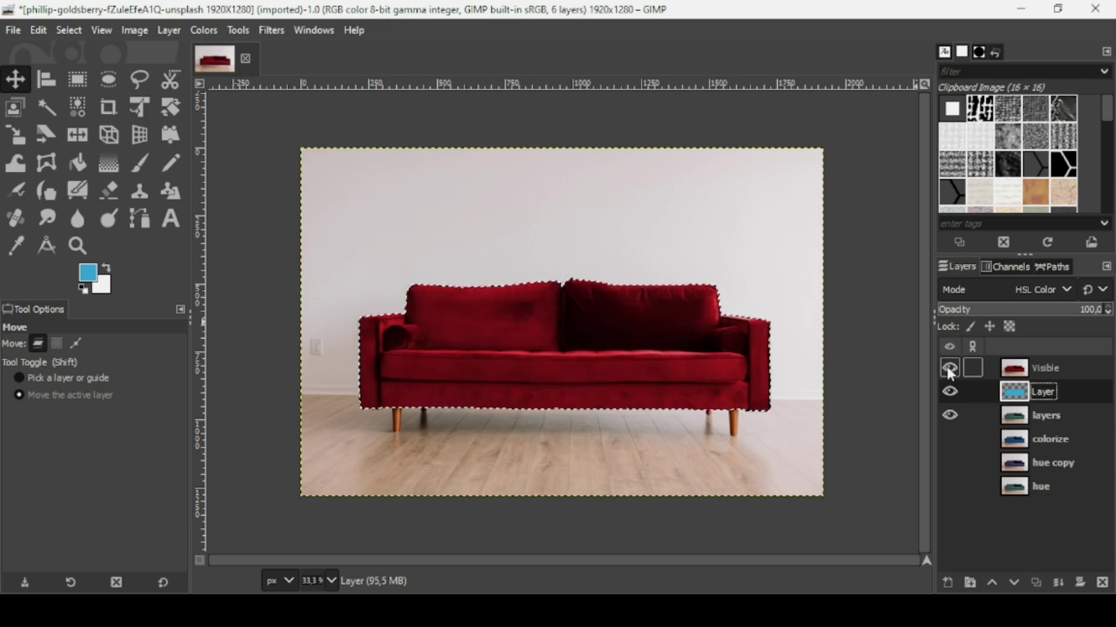
Show and activate the Visible layer, and clear the sofa selection.
left_click(1010, 374)
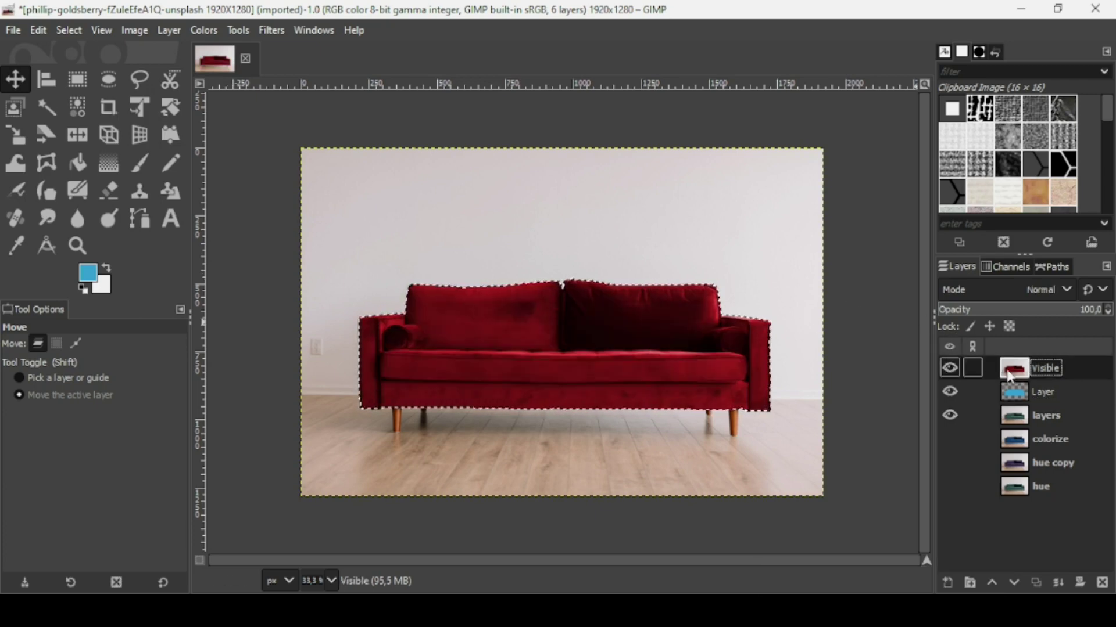
left_click(72, 29)
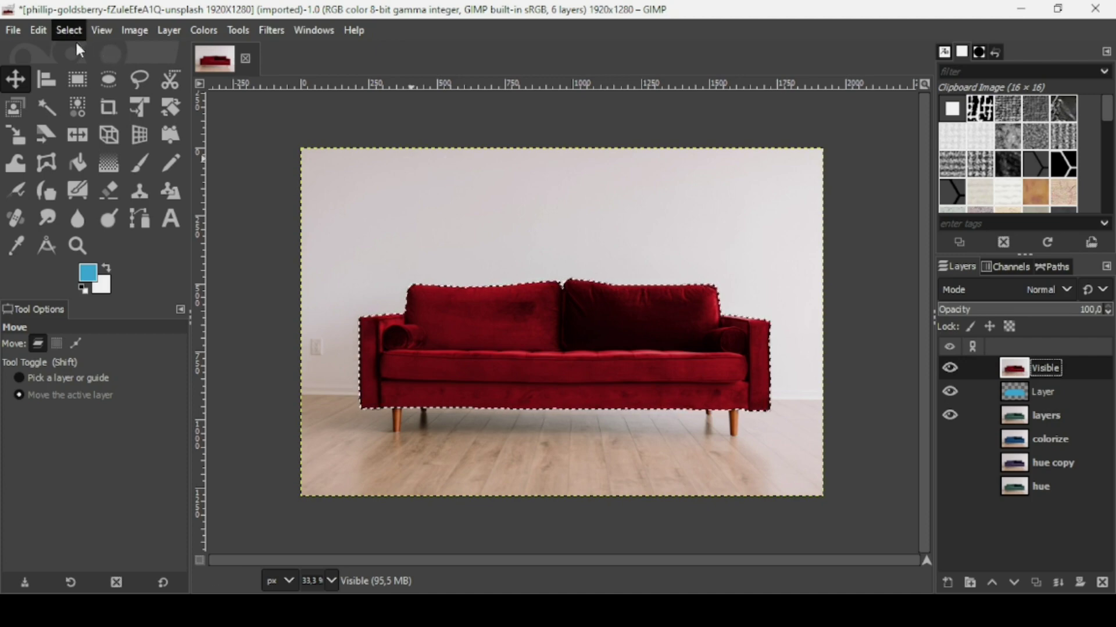
left_click(83, 74)
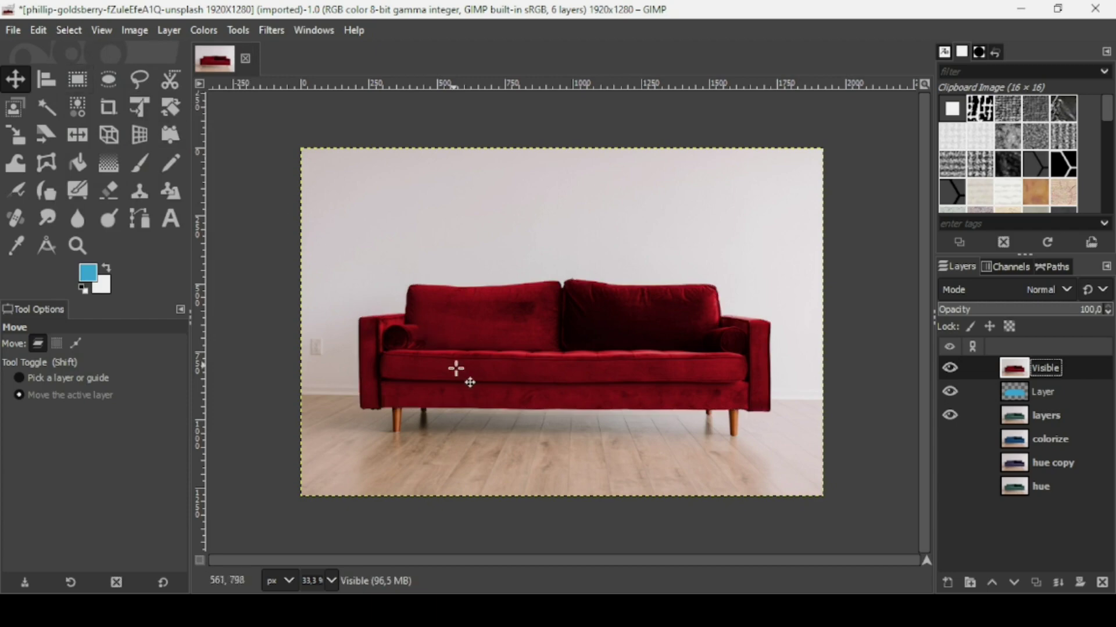